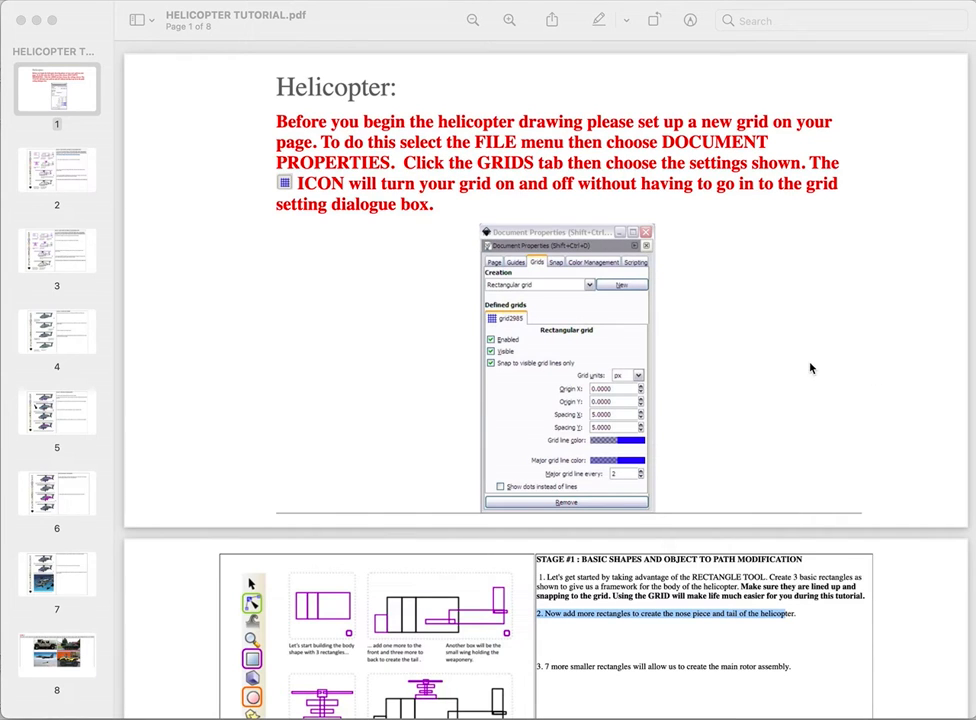
Look through the helicopter tutorial PDF from the grid setup page to the Task 2 vehicle photos and return to the first page.
{"action": "scroll", "coordinate": [810, 368], "scroll_direction": "down", "scroll_amount": 5}
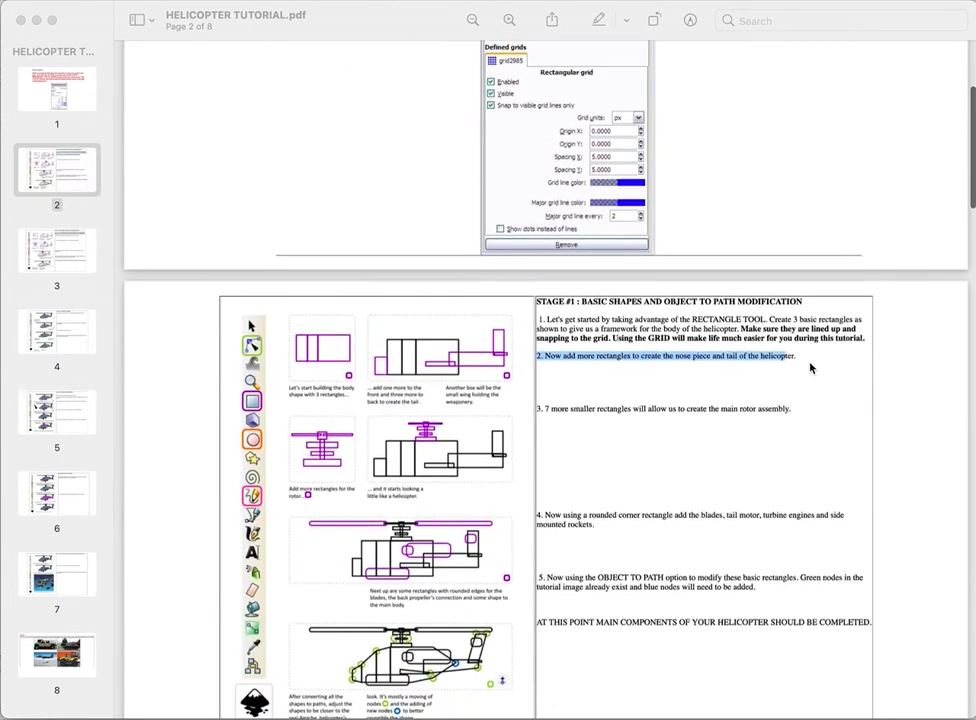
{"action": "scroll", "coordinate": [810, 368], "scroll_direction": "down", "scroll_amount": 8}
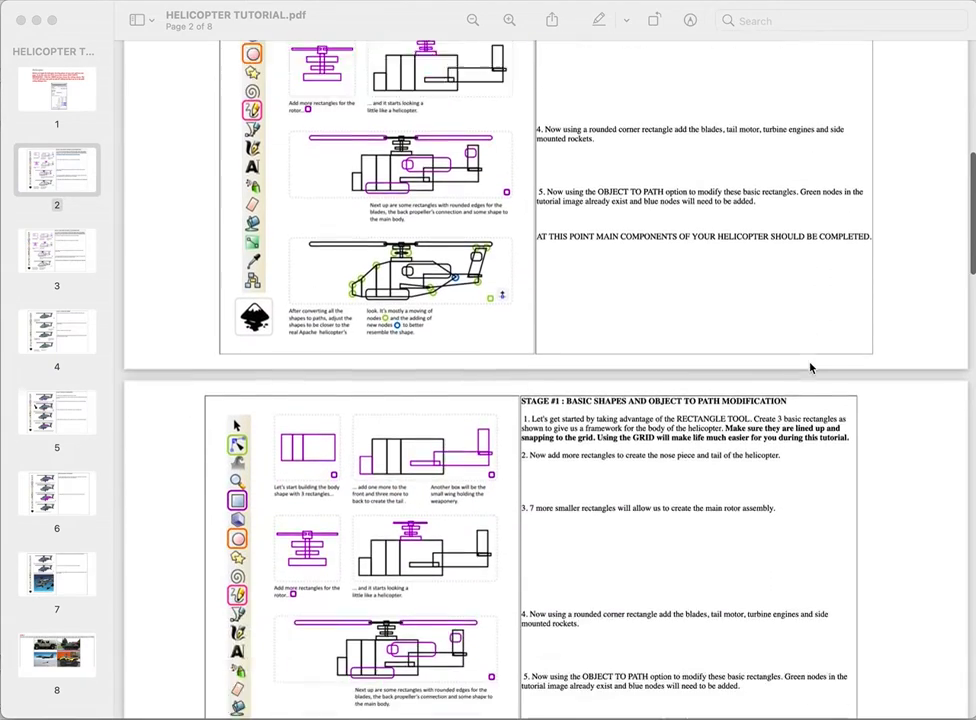
{"action": "scroll", "coordinate": [810, 368], "scroll_direction": "down", "scroll_amount": 12}
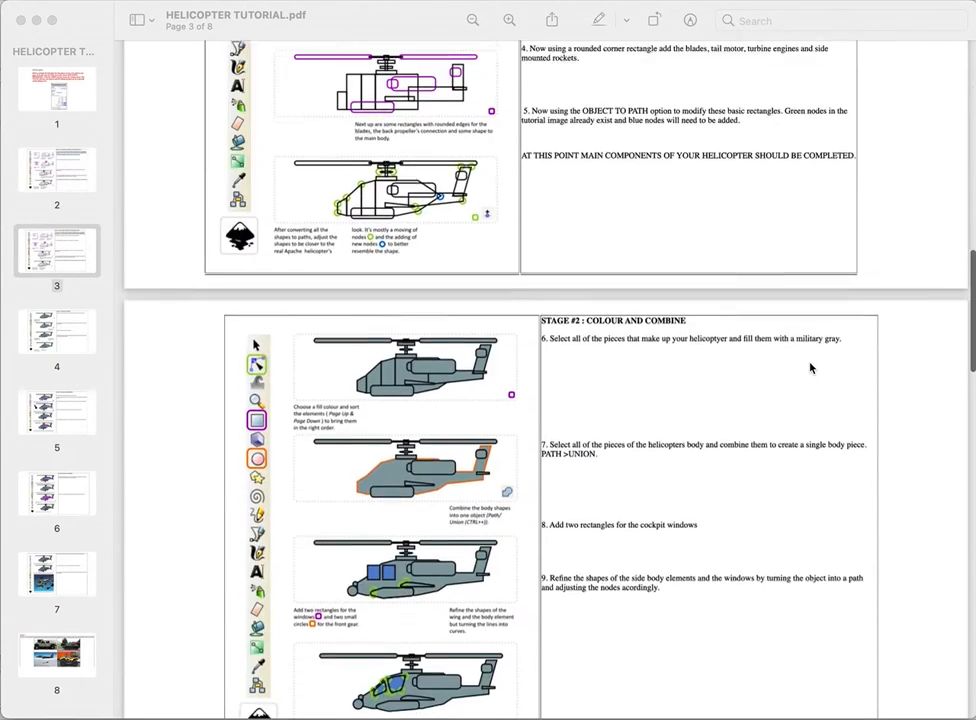
{"action": "scroll", "coordinate": [810, 368], "scroll_direction": "down", "scroll_amount": 13}
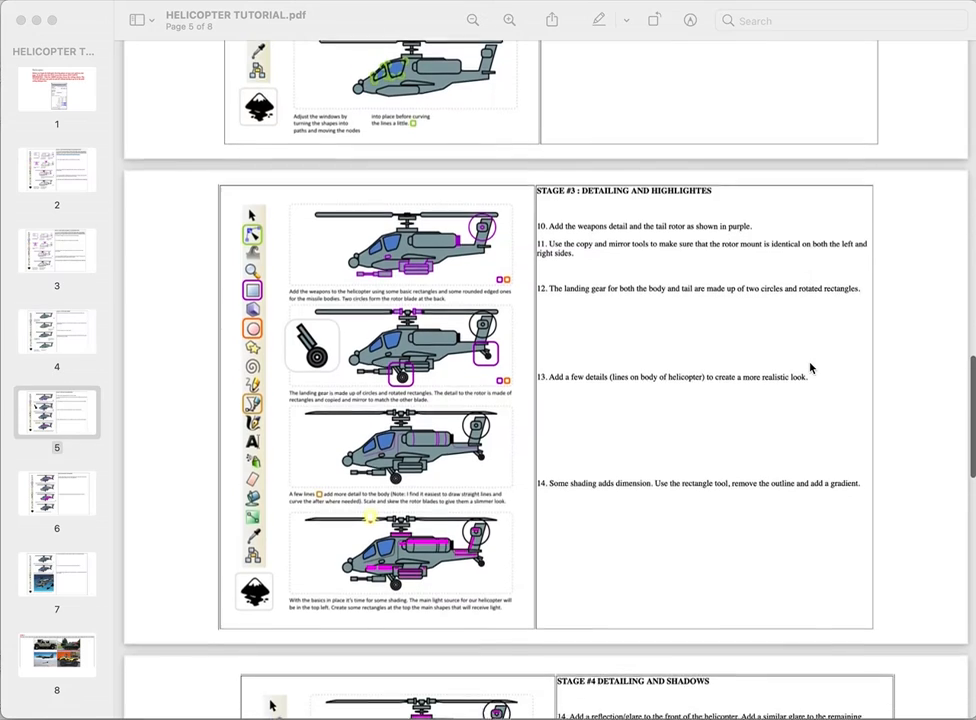
{"action": "scroll", "coordinate": [810, 368], "scroll_direction": "down", "scroll_amount": 17}
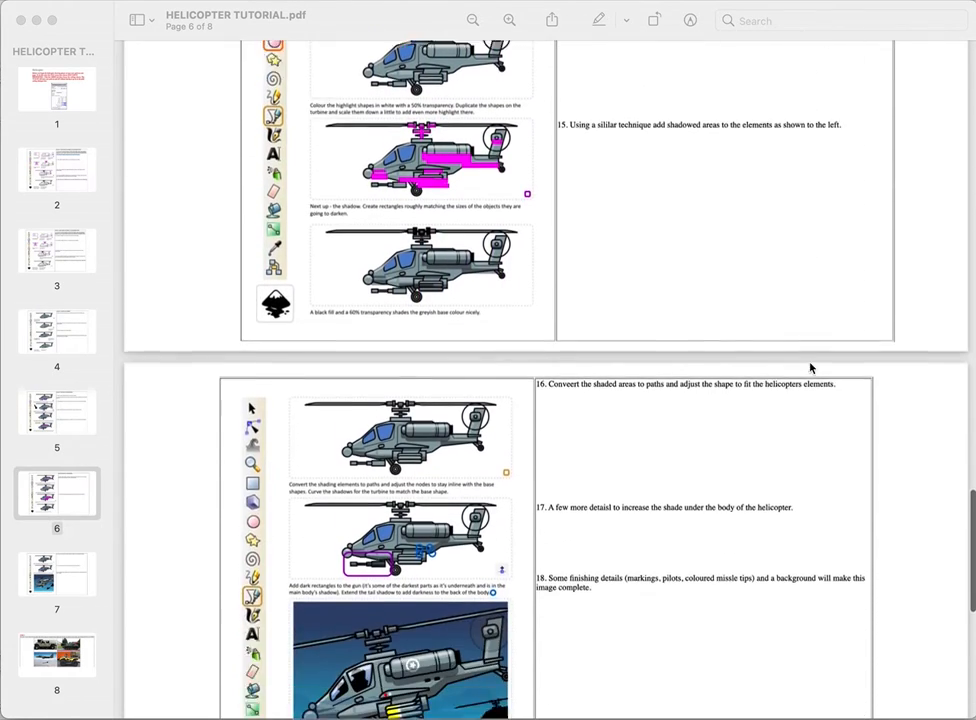
{"action": "scroll", "coordinate": [810, 368], "scroll_direction": "down", "scroll_amount": 8}
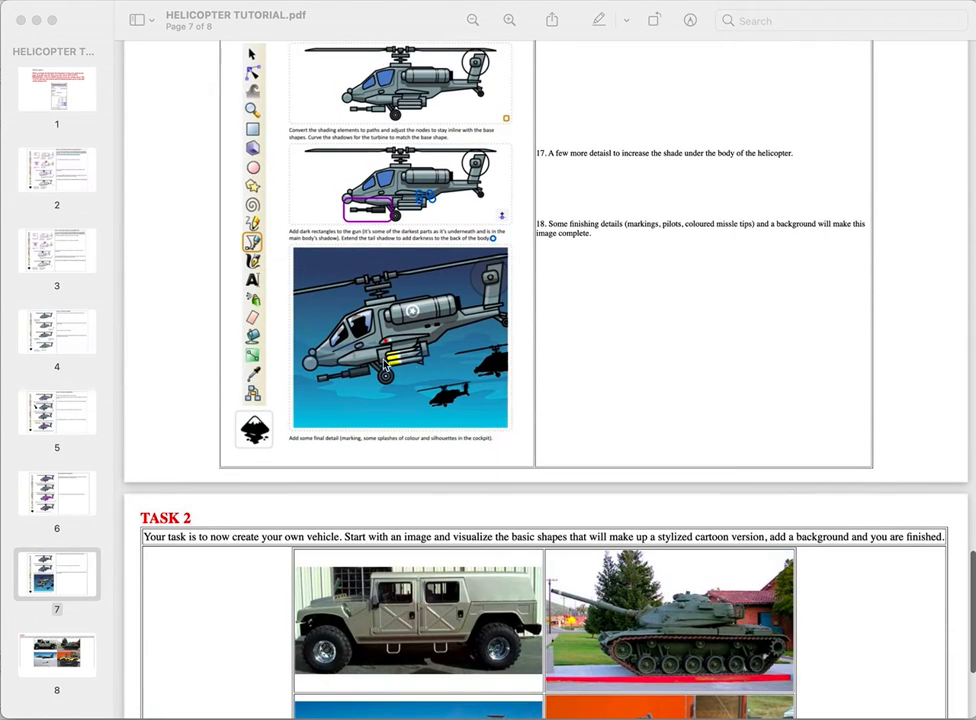
{"action": "scroll", "coordinate": [667, 193], "scroll_direction": "up", "scroll_amount": 20}
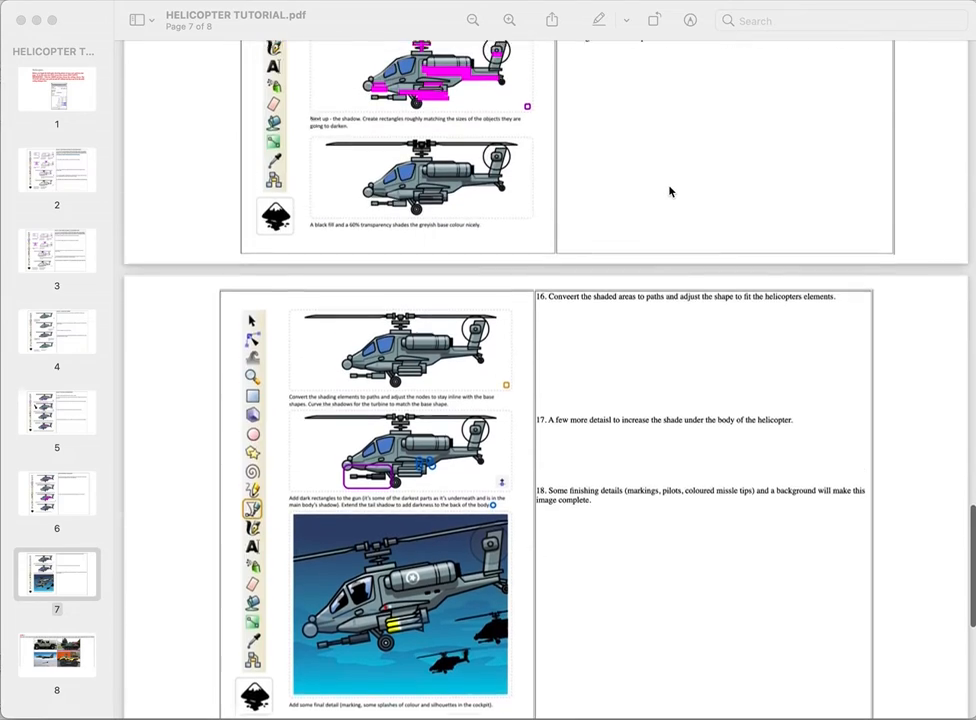
{"action": "scroll", "coordinate": [670, 190], "scroll_direction": "up", "scroll_amount": 20}
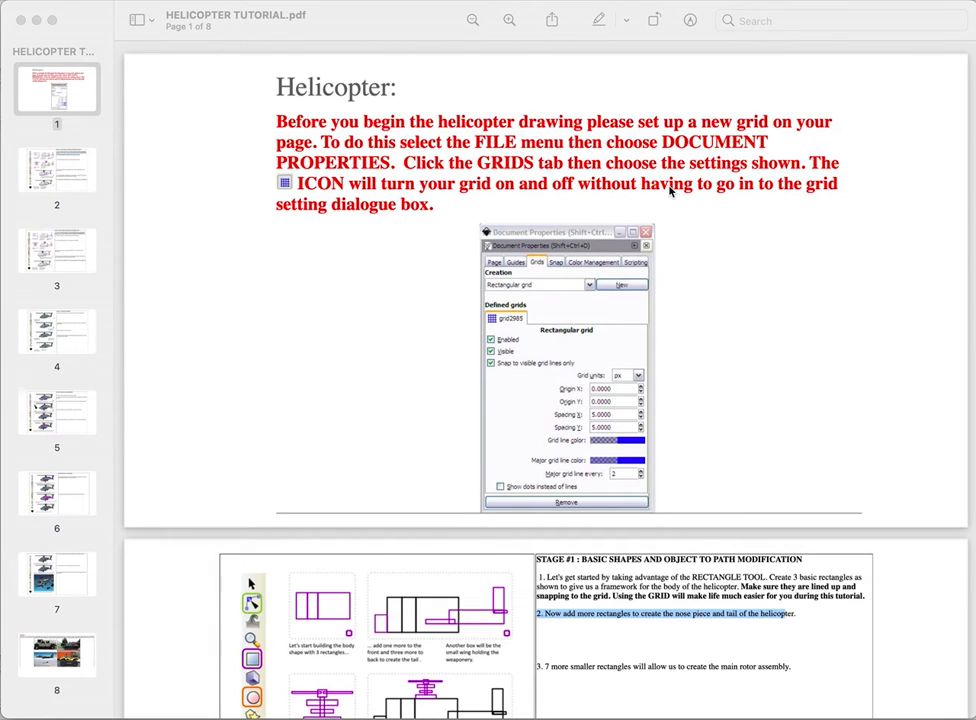
Switch to Inkscape and add a new rectangular grid in the document properties.
{"action": "key", "text": "super+Tab"}
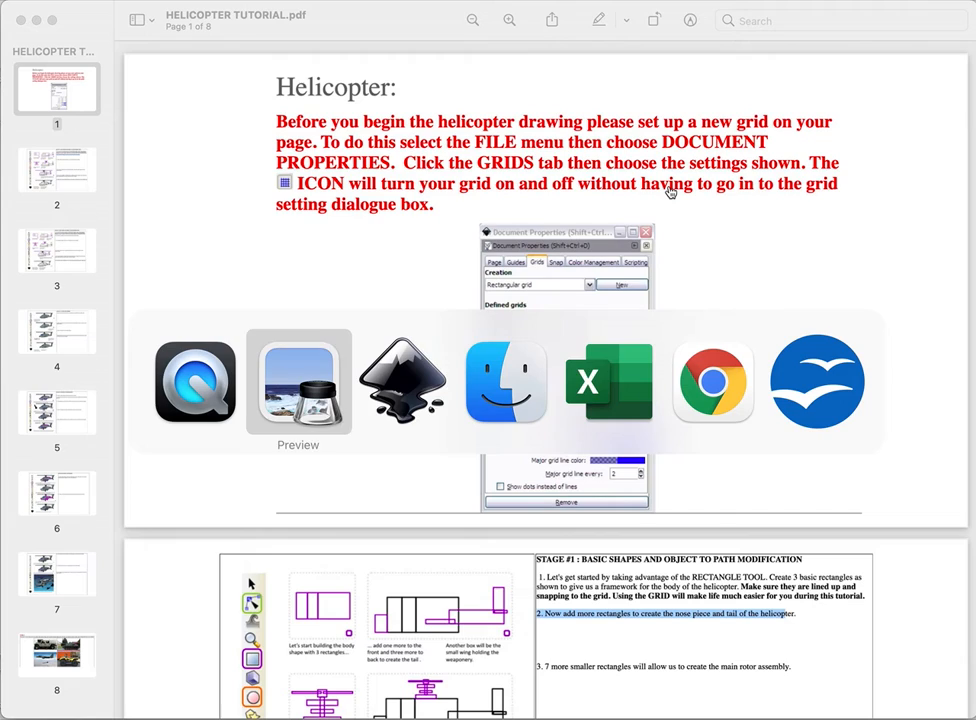
{"action": "key", "text": "super+Tab"}
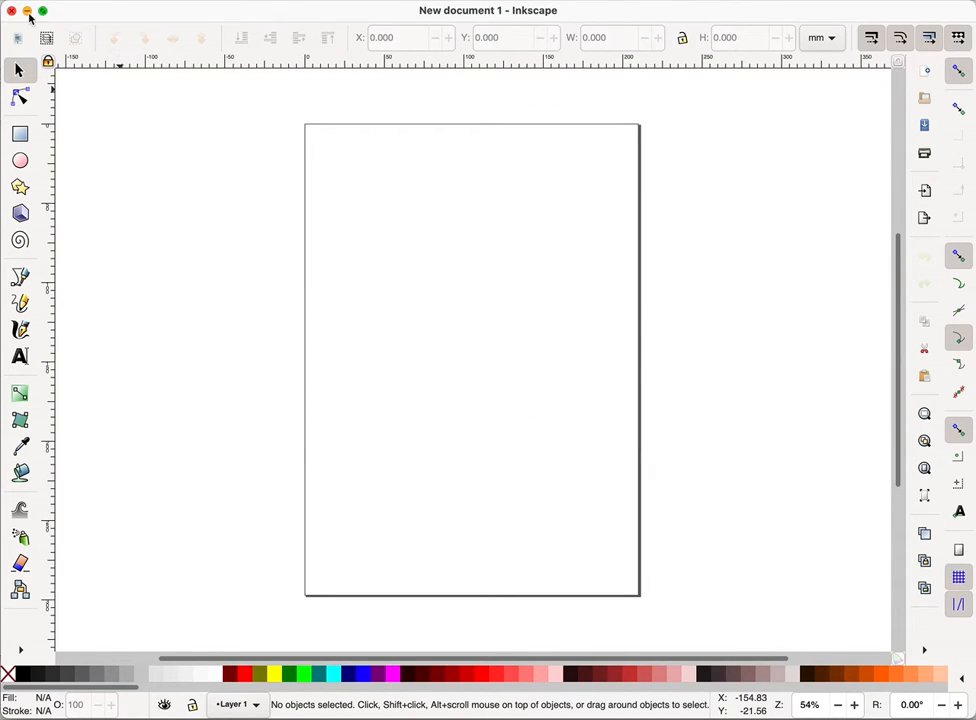
{"action": "left_click", "coordinate": [0, 0]}
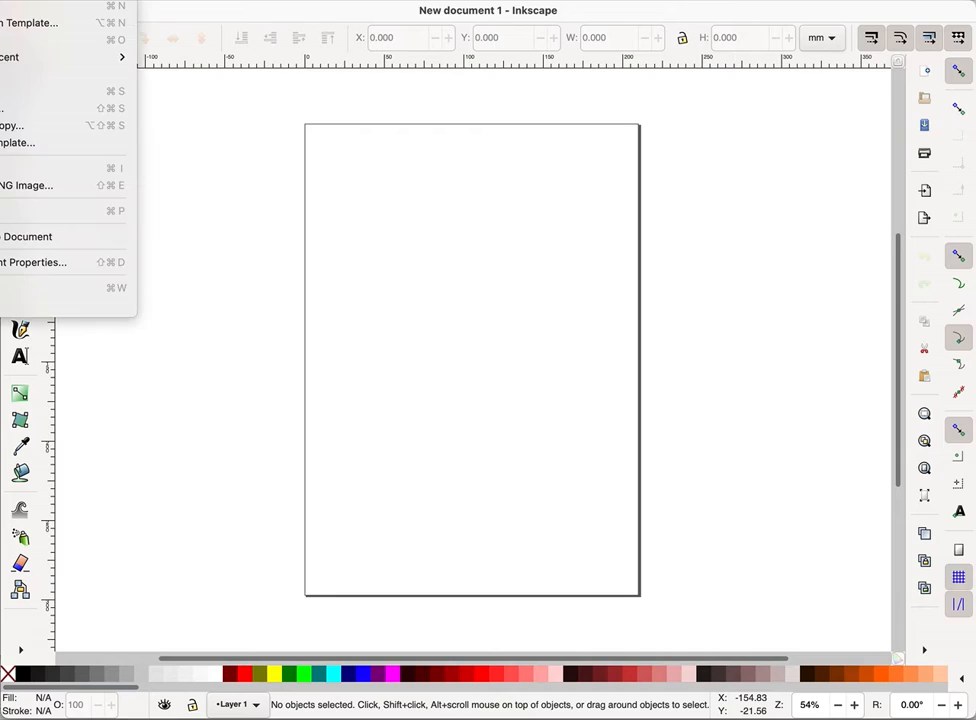
{"action": "left_click", "coordinate": [34, 264]}
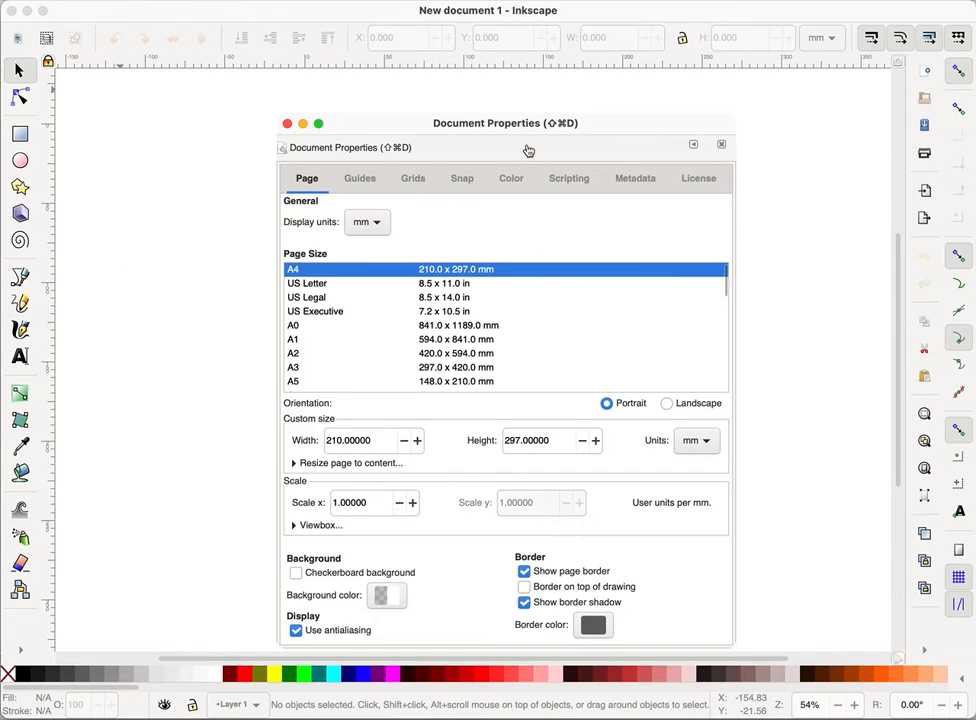
{"action": "left_click_drag", "start_coordinate": [549, 122], "coordinate": [537, 78]}
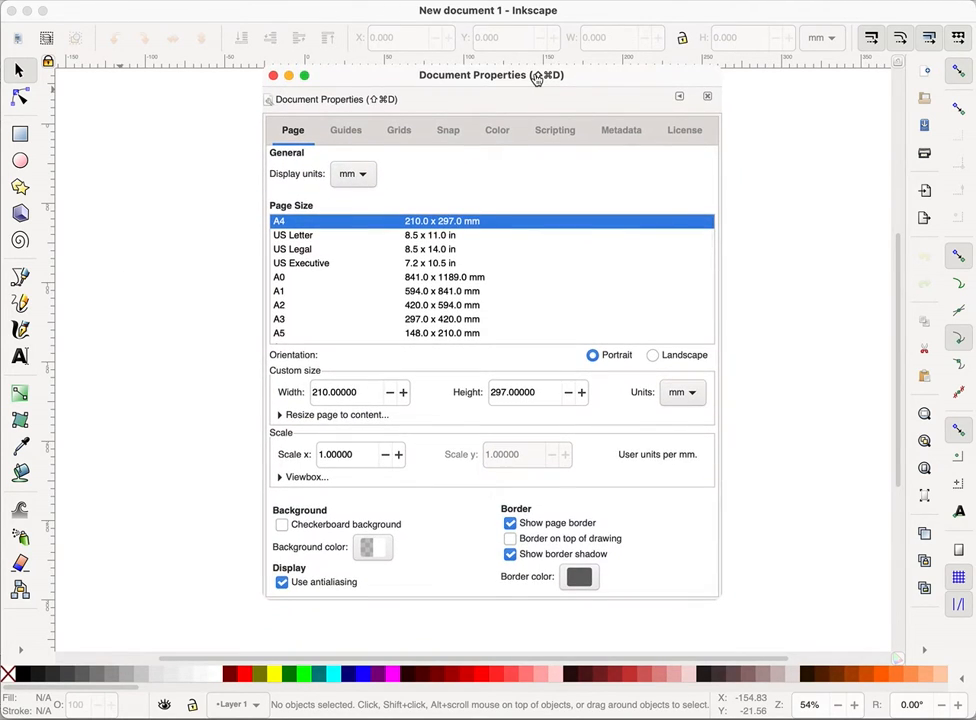
{"action": "left_click", "coordinate": [400, 134]}
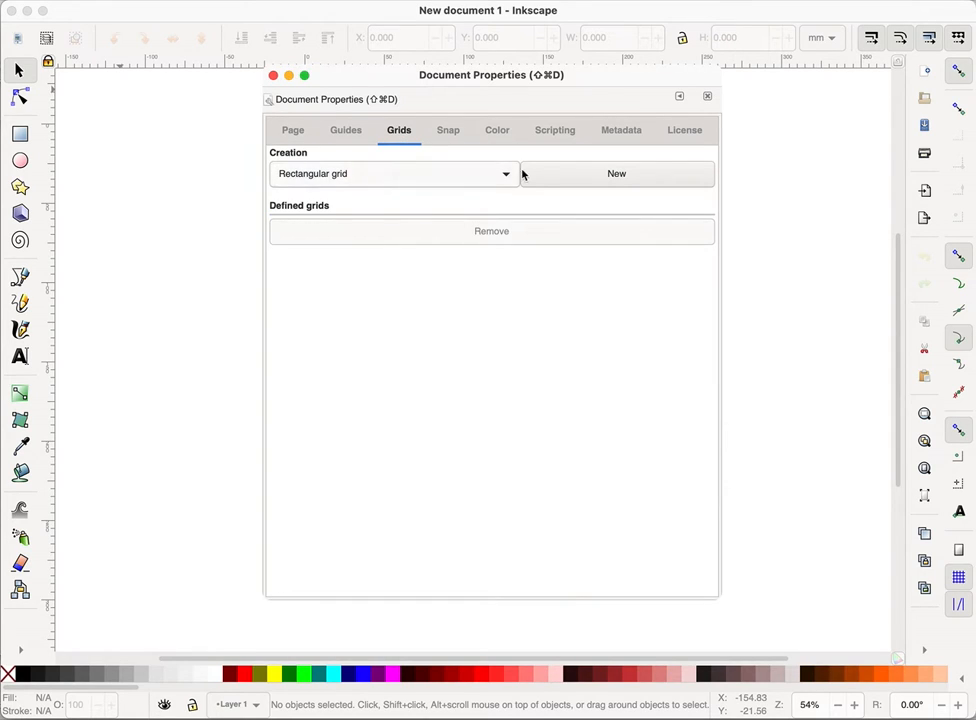
{"action": "left_click", "coordinate": [644, 177]}
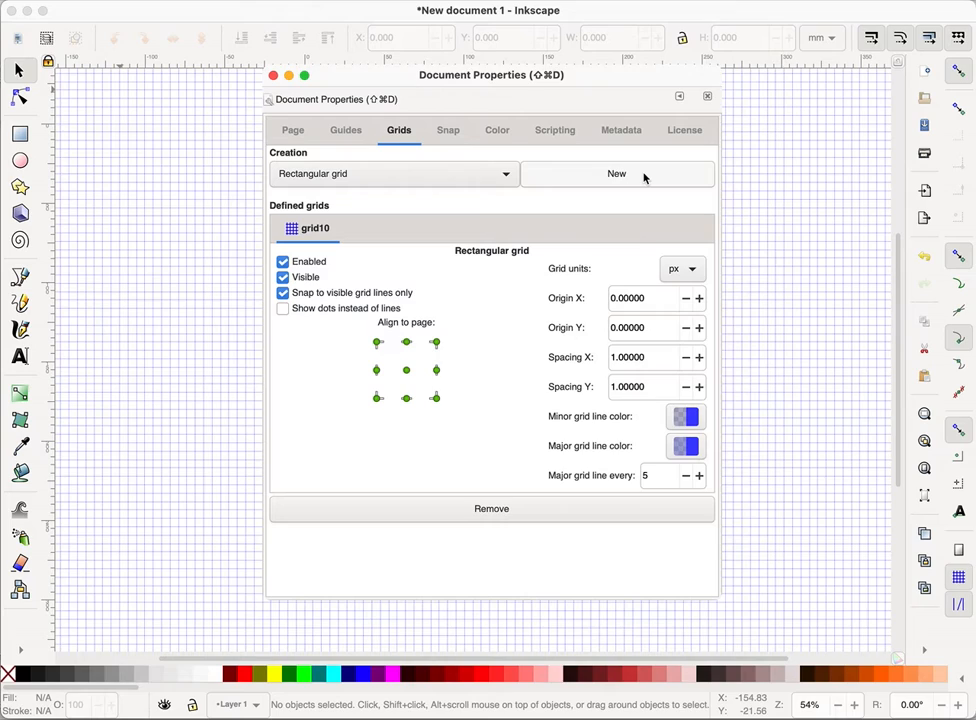
{"action": "left_click", "coordinate": [283, 262]}
{"action": "left_click", "coordinate": [283, 262]}
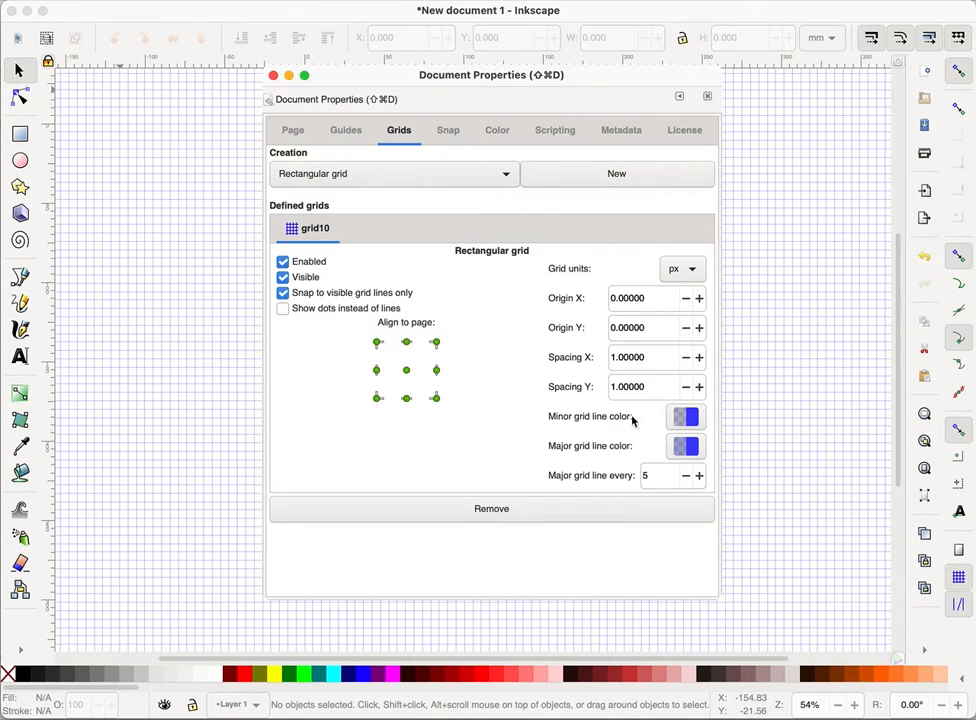
{"action": "left_click", "coordinate": [288, 263]}
{"action": "left_click", "coordinate": [298, 264]}
{"action": "left_click", "coordinate": [283, 292]}
Set the grid's X and Y spacing to 5 px and close the document properties.
{"action": "left_click_drag", "start_coordinate": [646, 358], "coordinate": [603, 362]}
{"action": "type", "text": "5"}
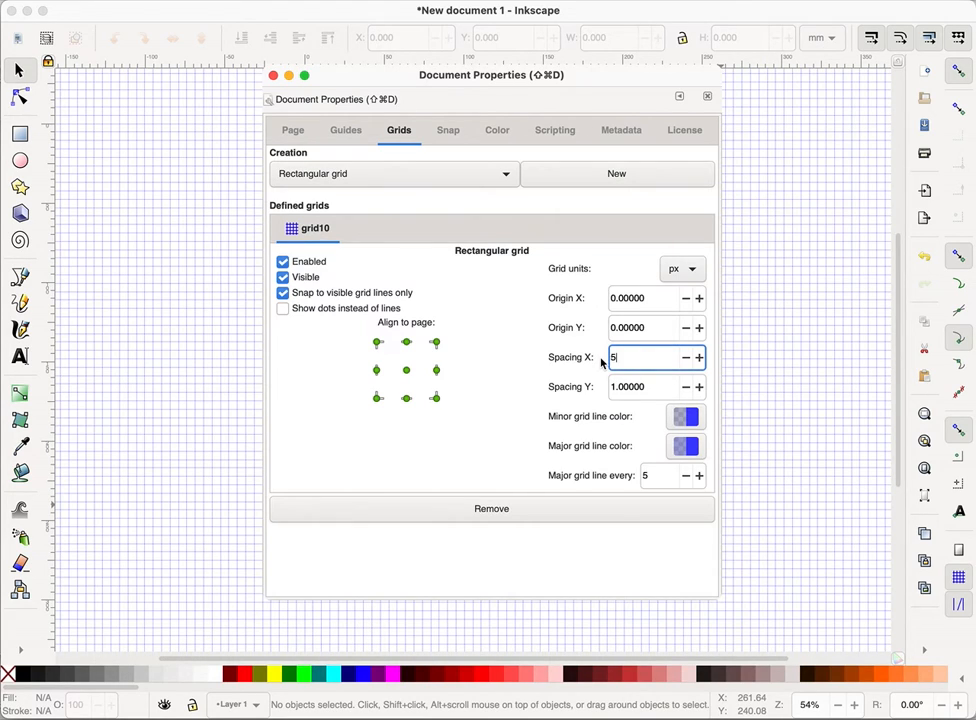
{"action": "left_click", "coordinate": [655, 387]}
{"action": "left_click_drag", "start_coordinate": [655, 387], "coordinate": [606, 387]}
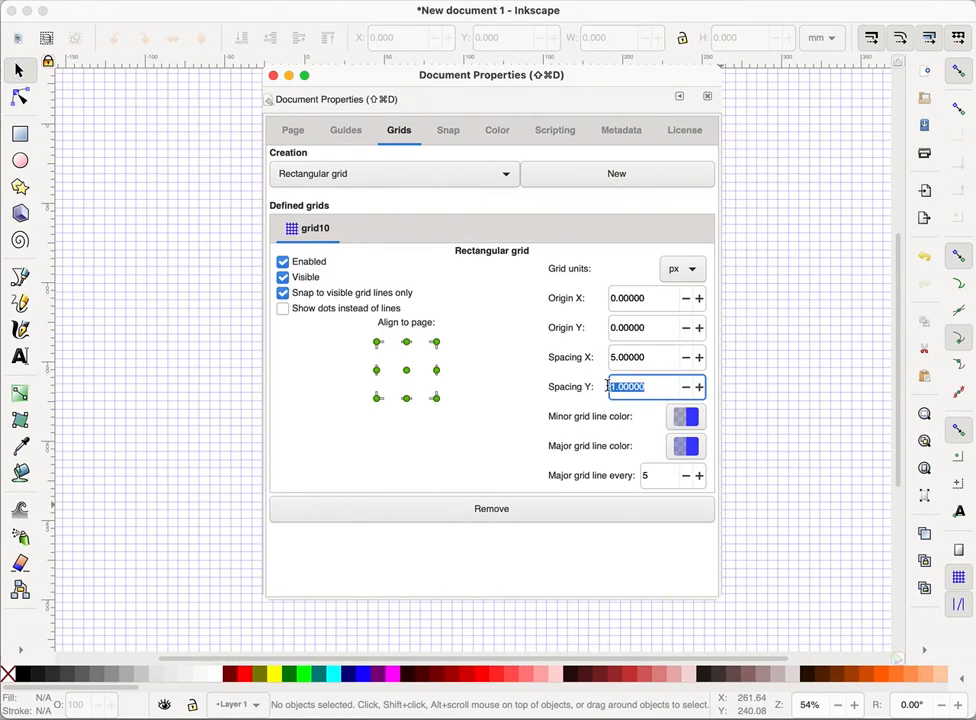
{"action": "type", "text": "5"}
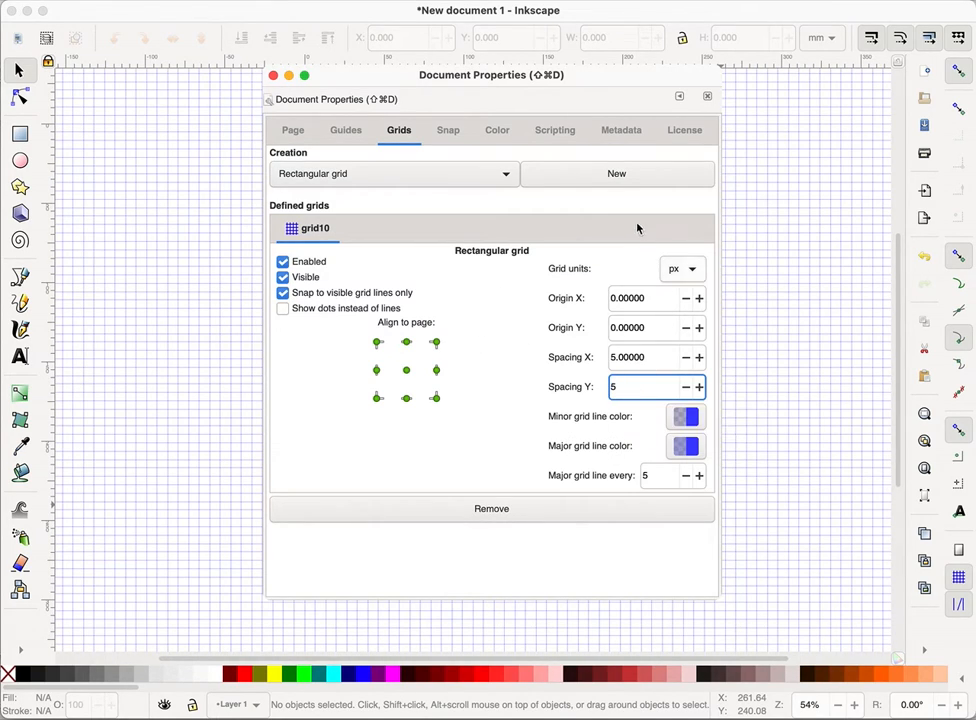
{"action": "left_click", "coordinate": [273, 77]}
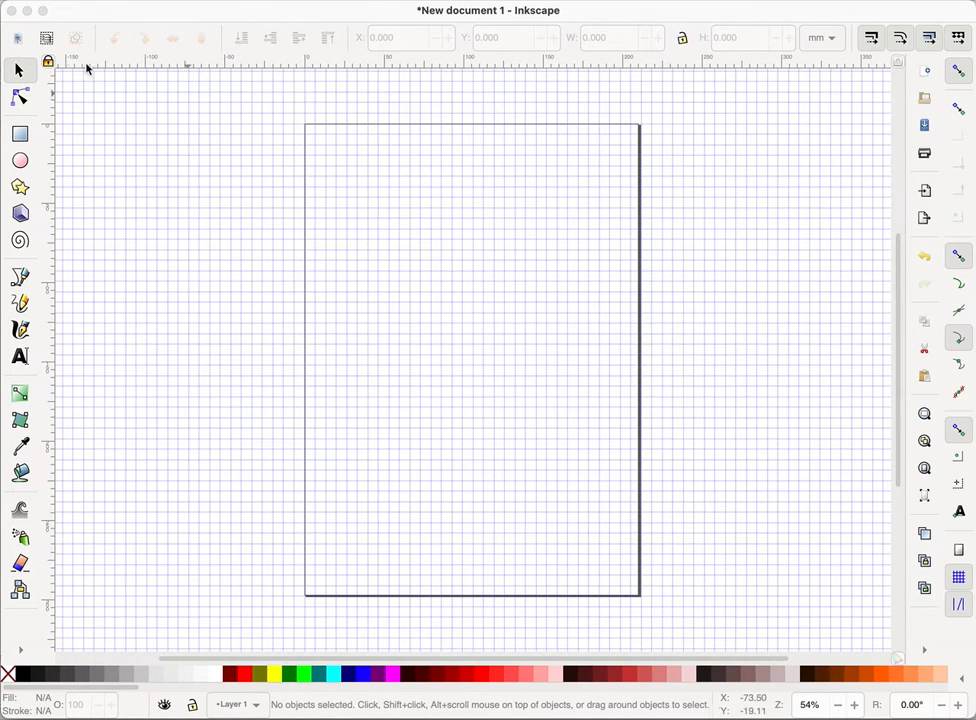
Change the A4 page orientation to Landscape in the document properties and close them.
{"action": "left_click", "coordinate": [10, 1]}
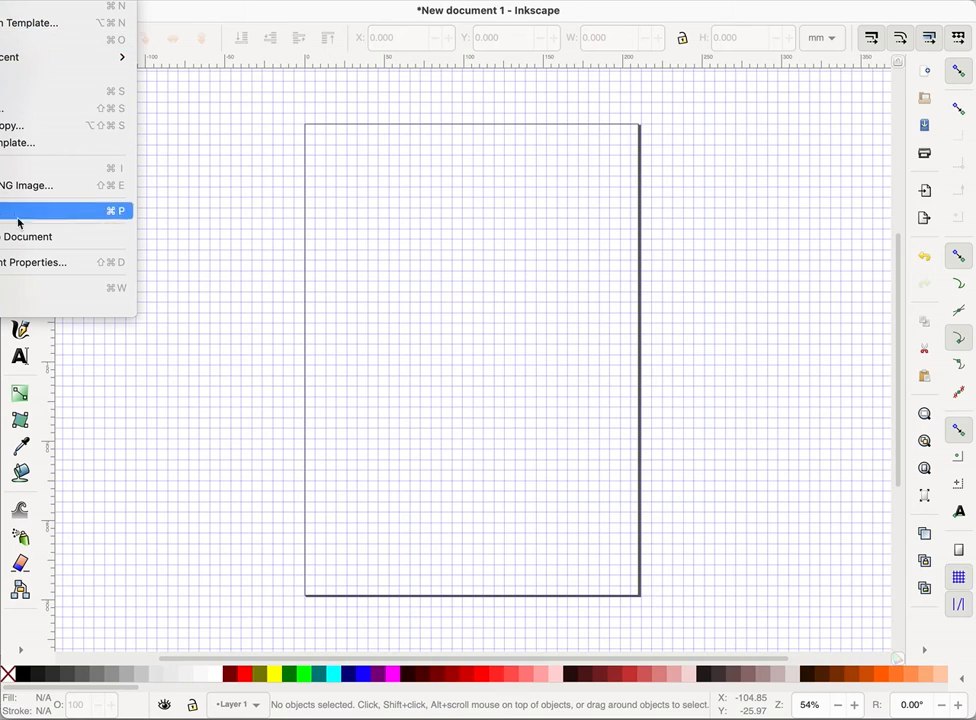
{"action": "left_click", "coordinate": [34, 264]}
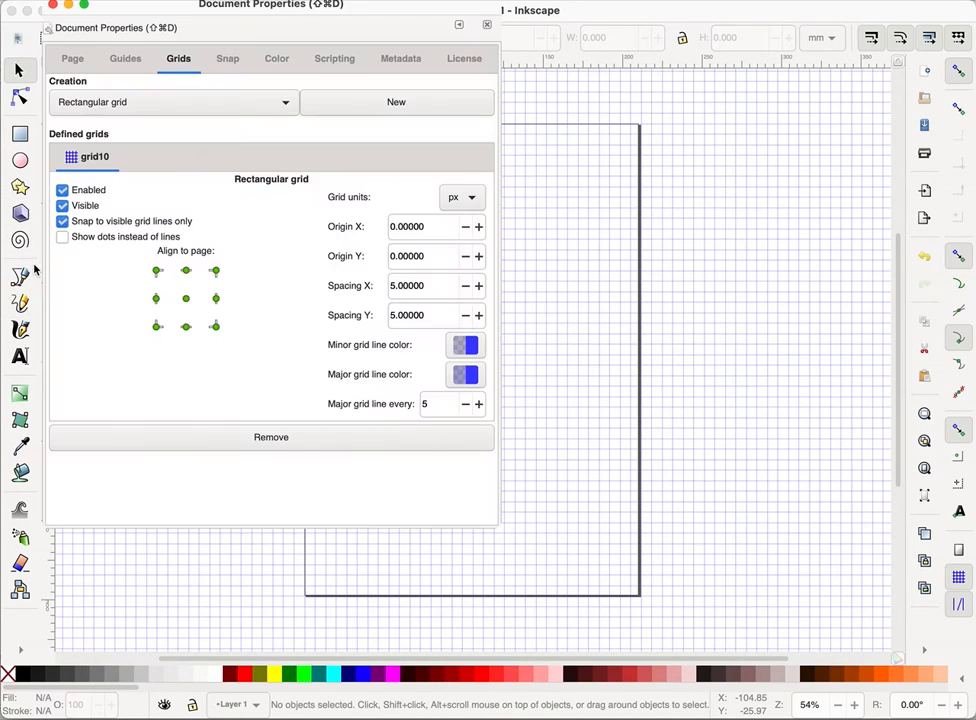
{"action": "left_click", "coordinate": [72, 59]}
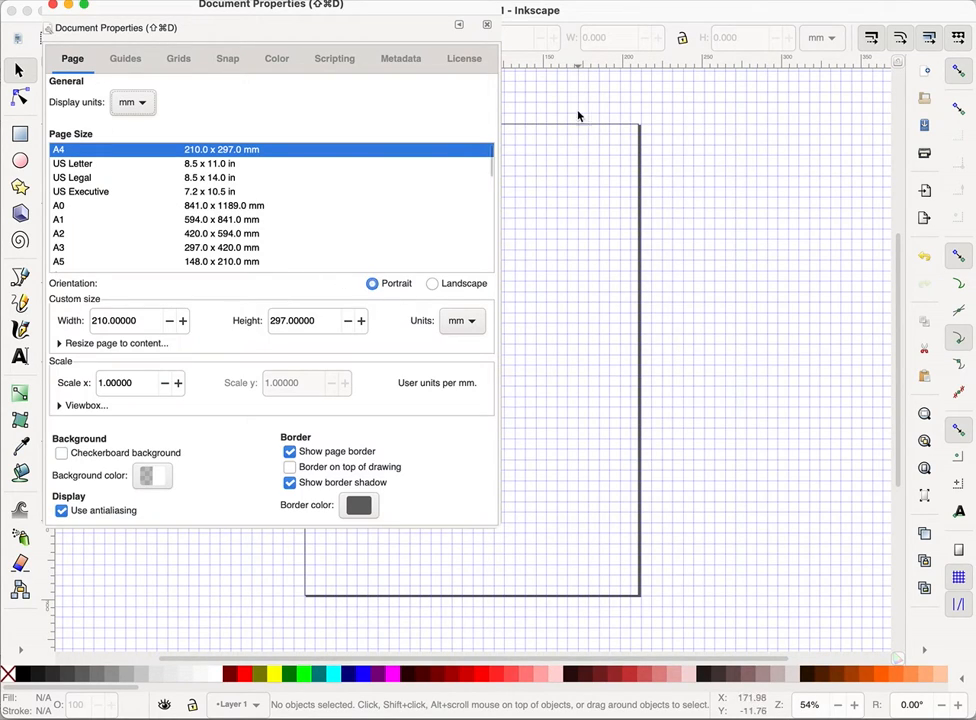
{"action": "left_click", "coordinate": [432, 285]}
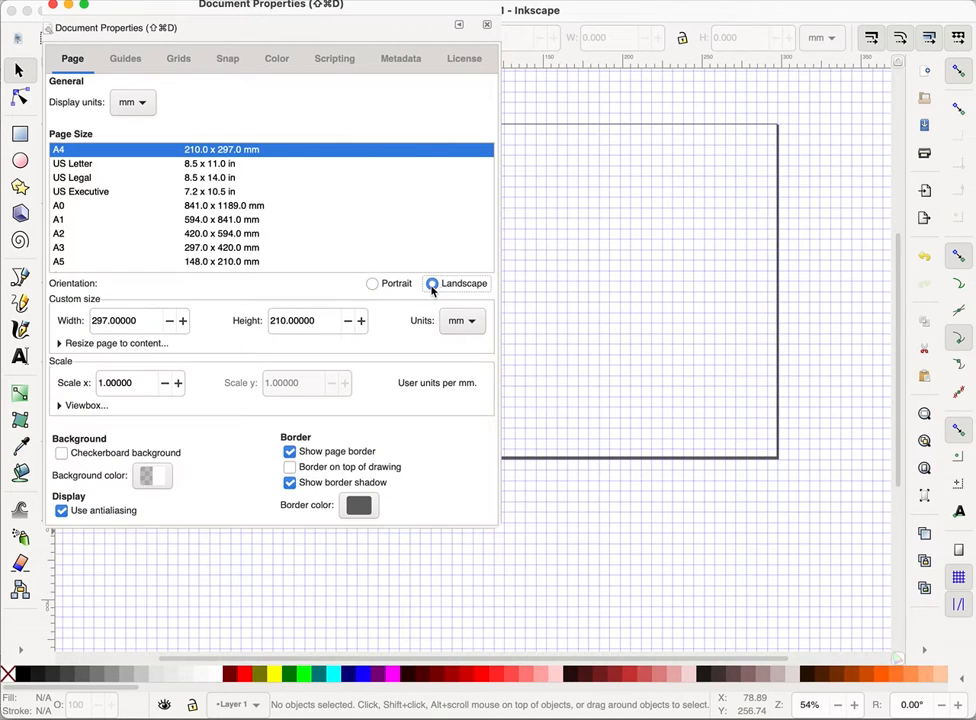
{"action": "left_click", "coordinate": [488, 27]}
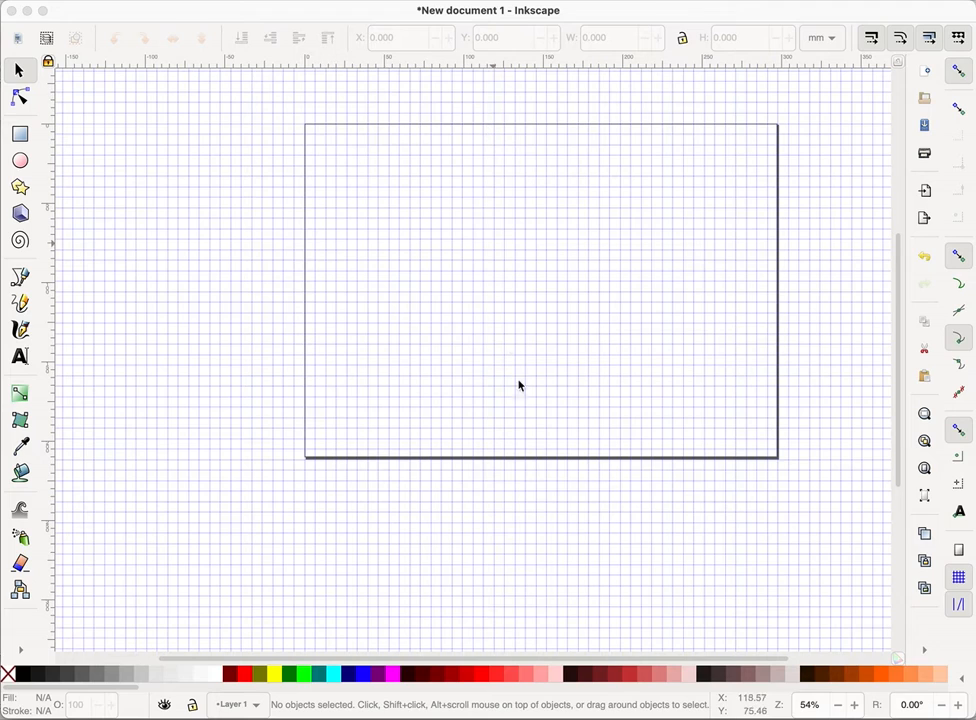
Enlarge the canvas view to 76% with the whole landscape page centred.
{"action": "left_click", "coordinate": [854, 705]}
{"action": "left_click", "coordinate": [854, 705]}
{"action": "left_click", "coordinate": [854, 705]}
{"action": "left_click", "coordinate": [854, 705]}
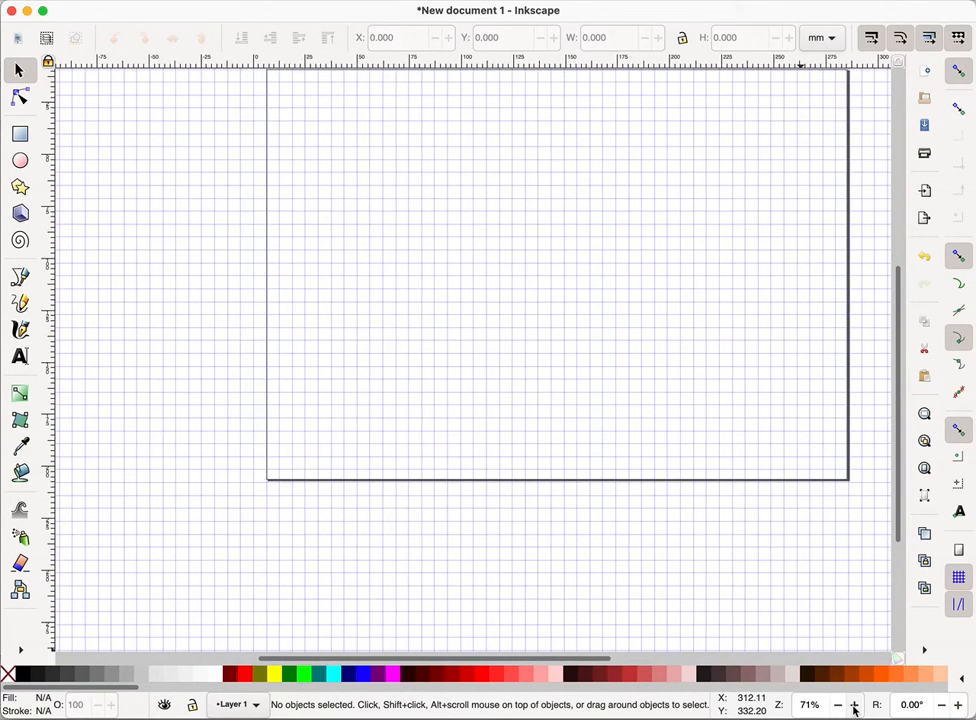
{"action": "left_click_drag", "start_coordinate": [899, 449], "coordinate": [896, 399]}
{"action": "left_click_drag", "start_coordinate": [489, 663], "coordinate": [540, 664]}
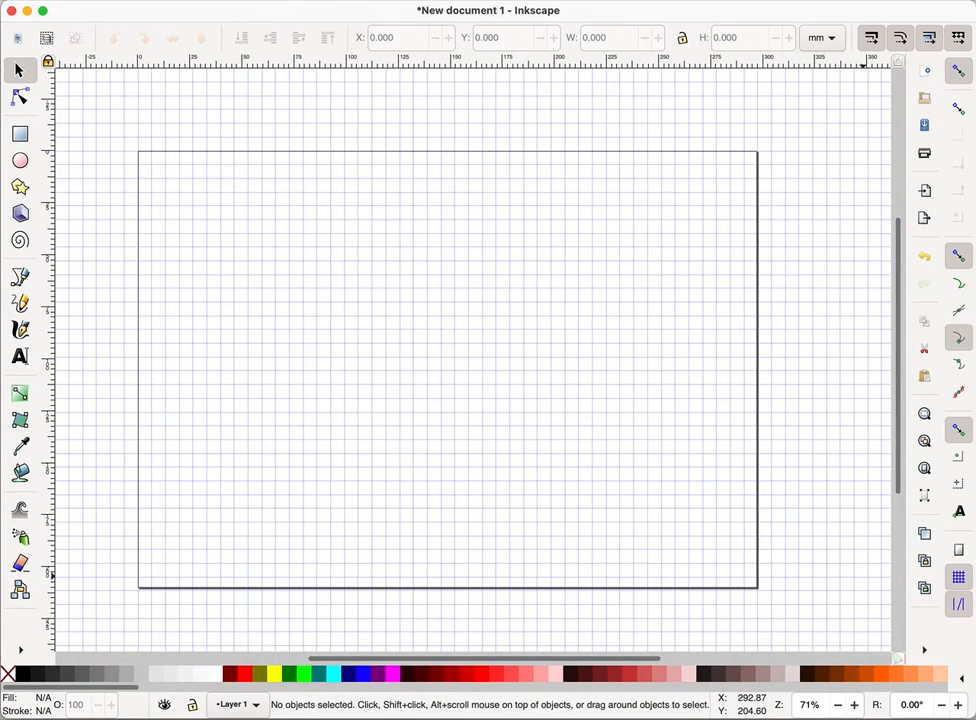
{"action": "left_click", "coordinate": [854, 706]}
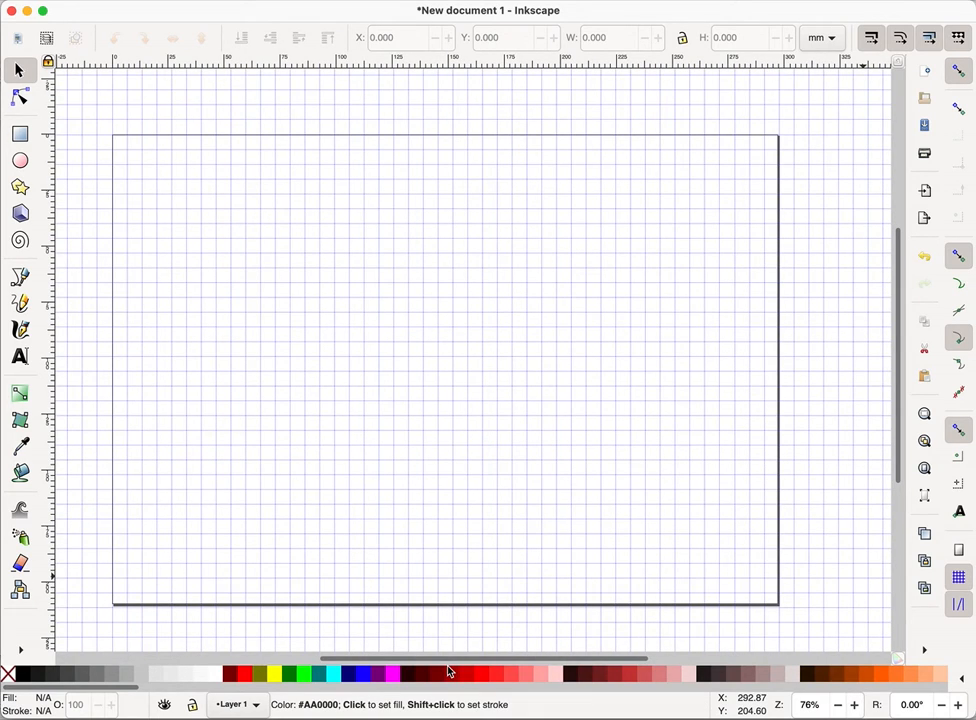
Switch to the tutorial PDF in Preview and read the Stage 1 instructions on basic shapes and object to path modification.
{"action": "key", "text": "super+Tab"}
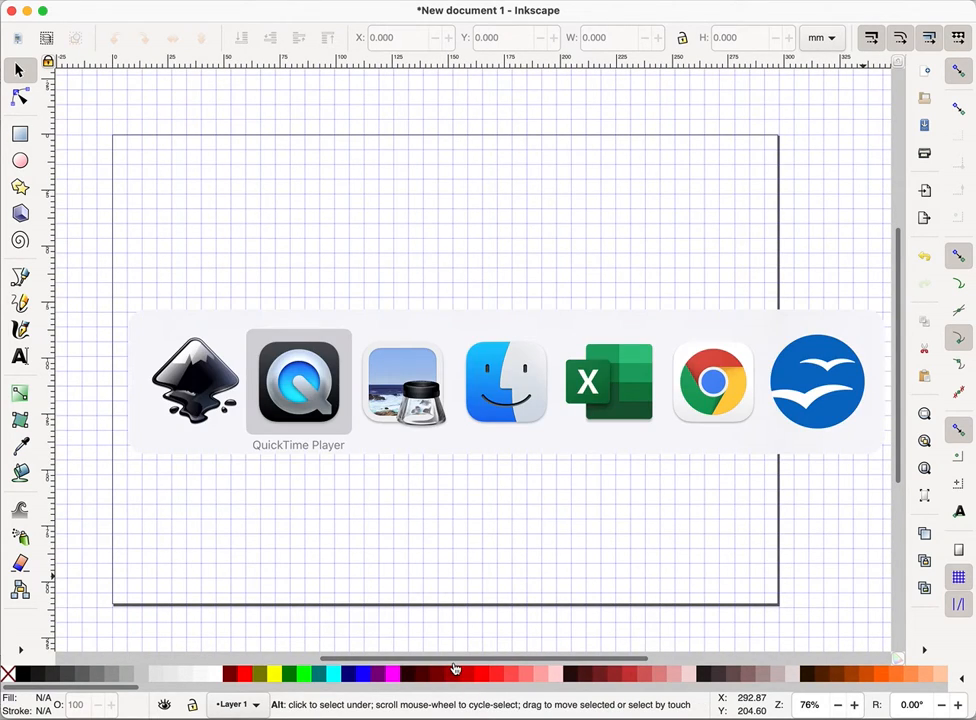
{"action": "key", "text": "super+Tab"}
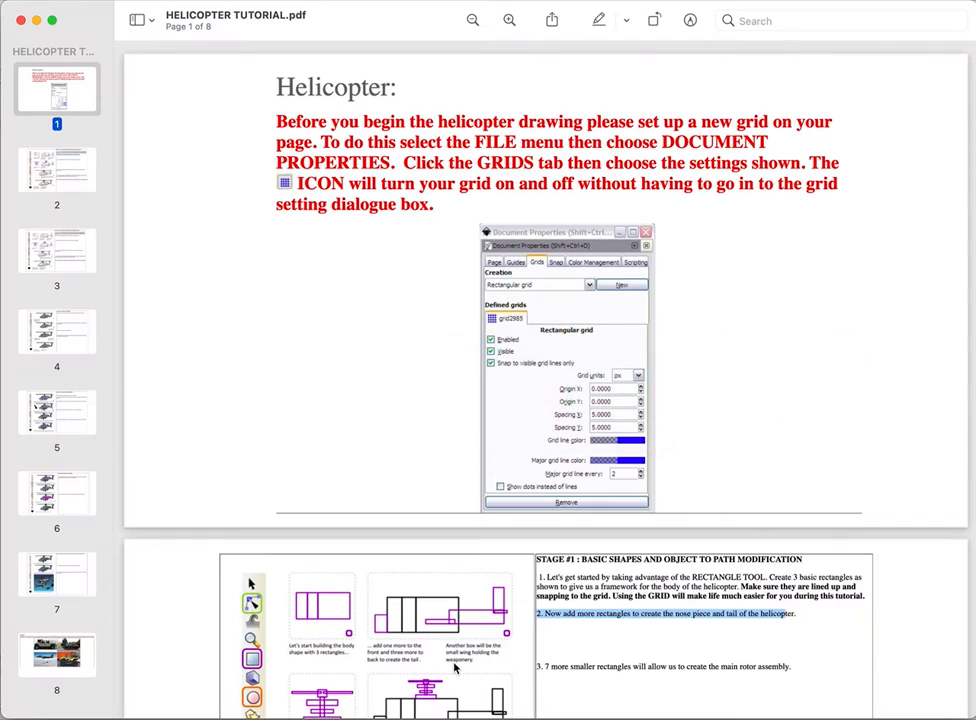
{"action": "scroll", "coordinate": [627, 402], "scroll_direction": "down", "scroll_amount": 5}
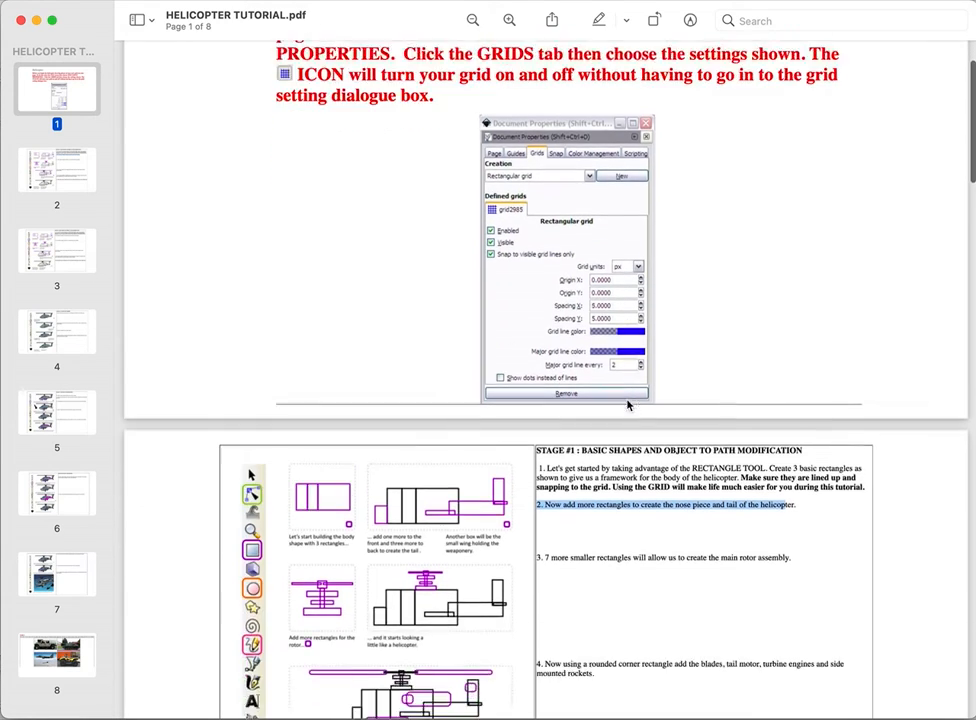
{"action": "scroll", "coordinate": [627, 402], "scroll_direction": "down", "scroll_amount": 2}
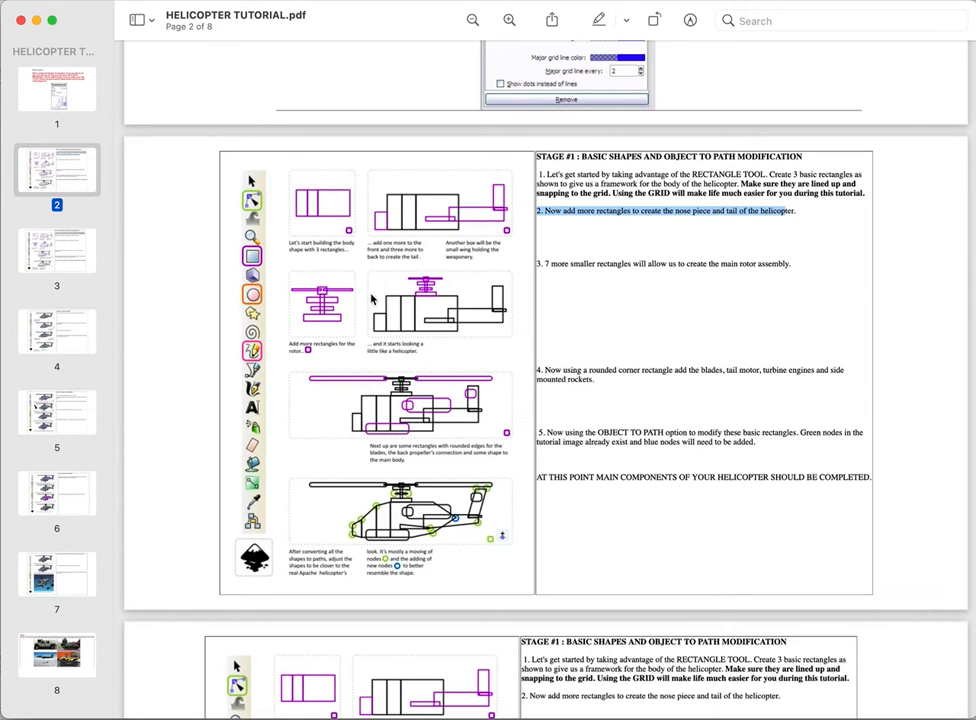
{"action": "scroll", "coordinate": [380, 365], "scroll_direction": "down", "scroll_amount": 2}
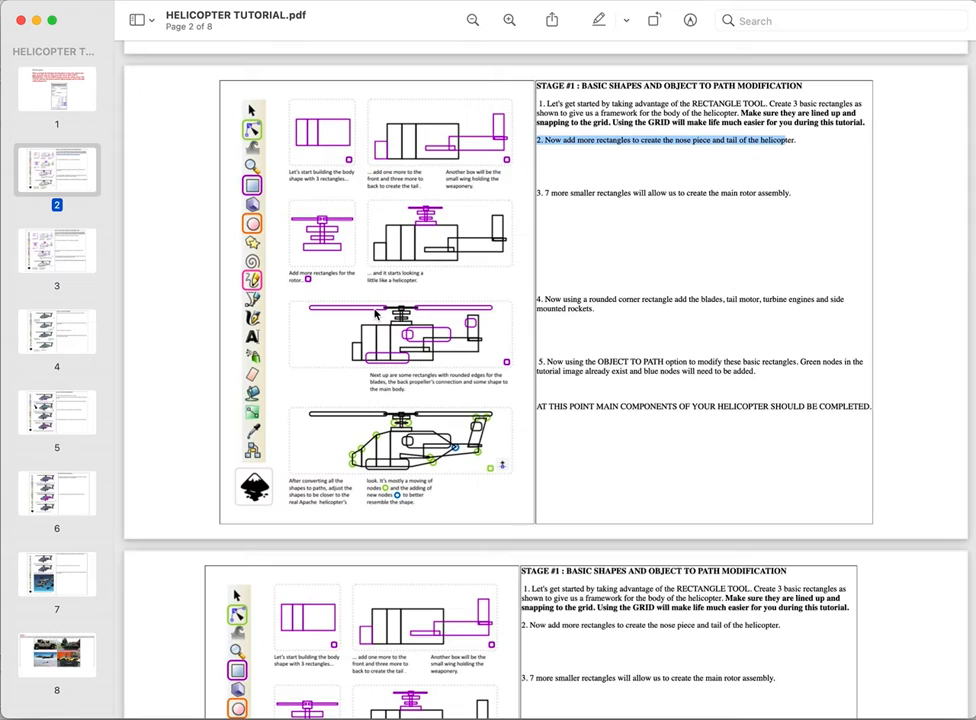
{"action": "scroll", "coordinate": [466, 344], "scroll_direction": "down", "scroll_amount": 2}
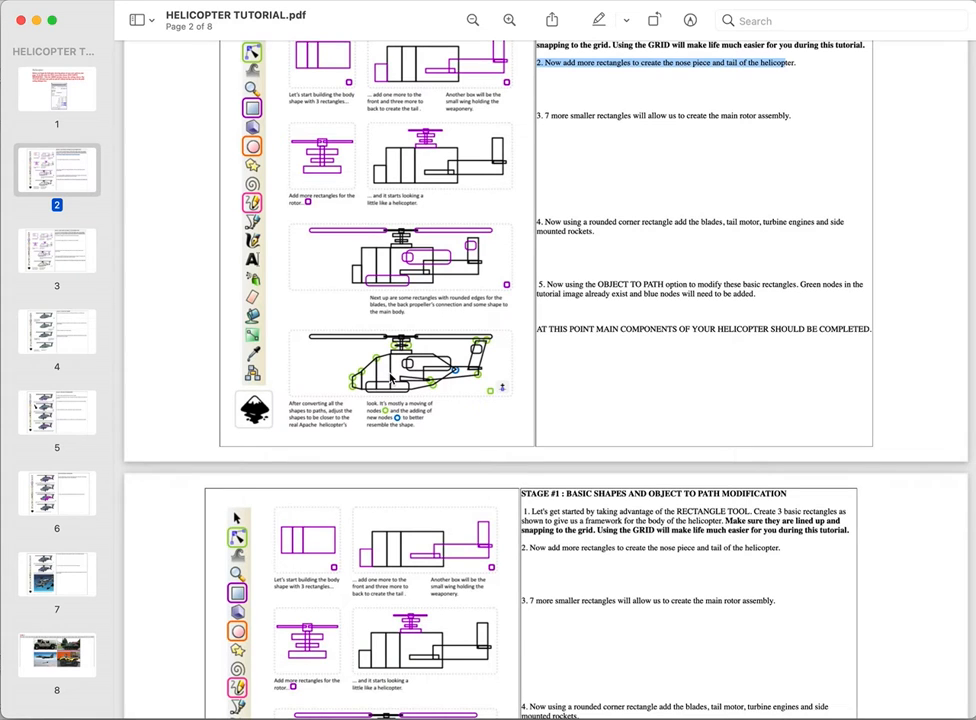
{"action": "scroll", "coordinate": [467, 365], "scroll_direction": "down", "scroll_amount": 10}
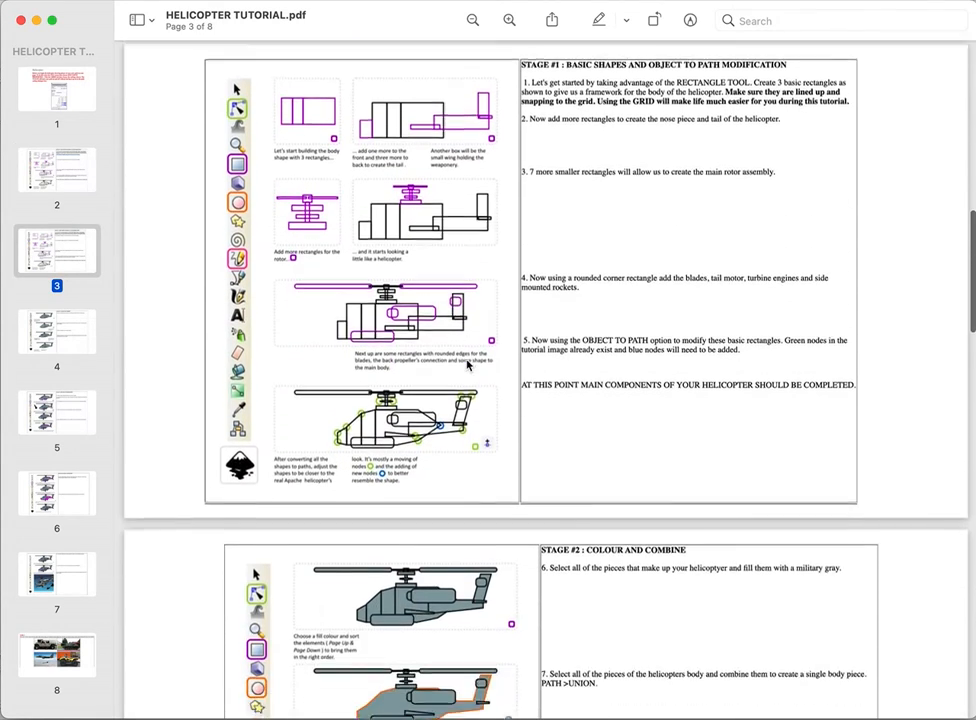
Read through the tutorial's Stage 2 to Stage 4 instructions as far as the finishing details and Task 2.
{"action": "scroll", "coordinate": [467, 365], "scroll_direction": "down", "scroll_amount": 5}
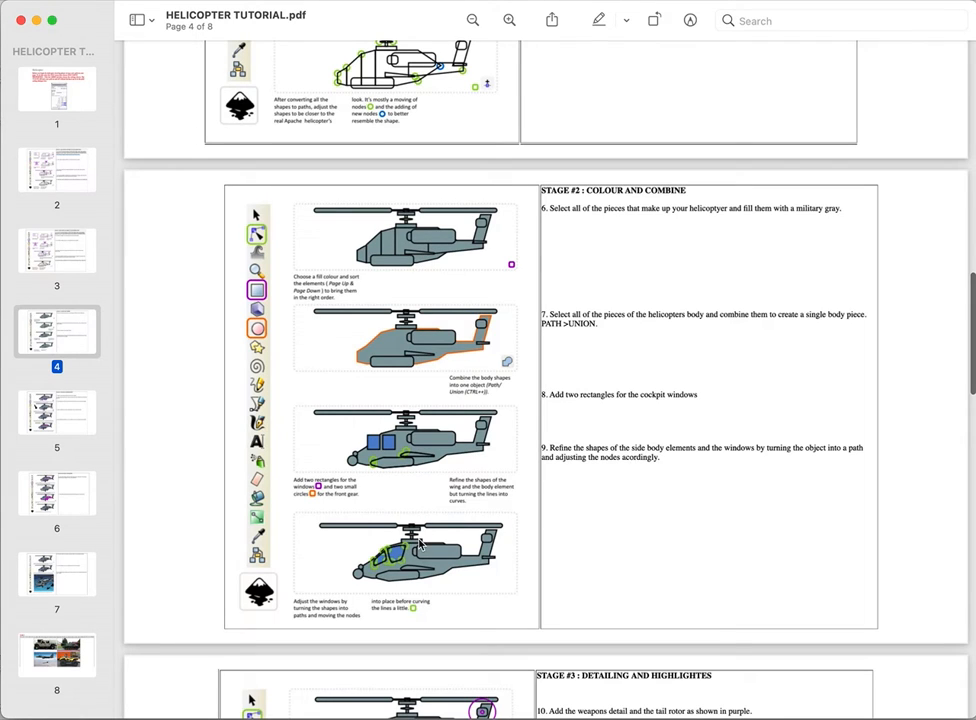
{"action": "scroll", "coordinate": [462, 520], "scroll_direction": "down", "scroll_amount": 11}
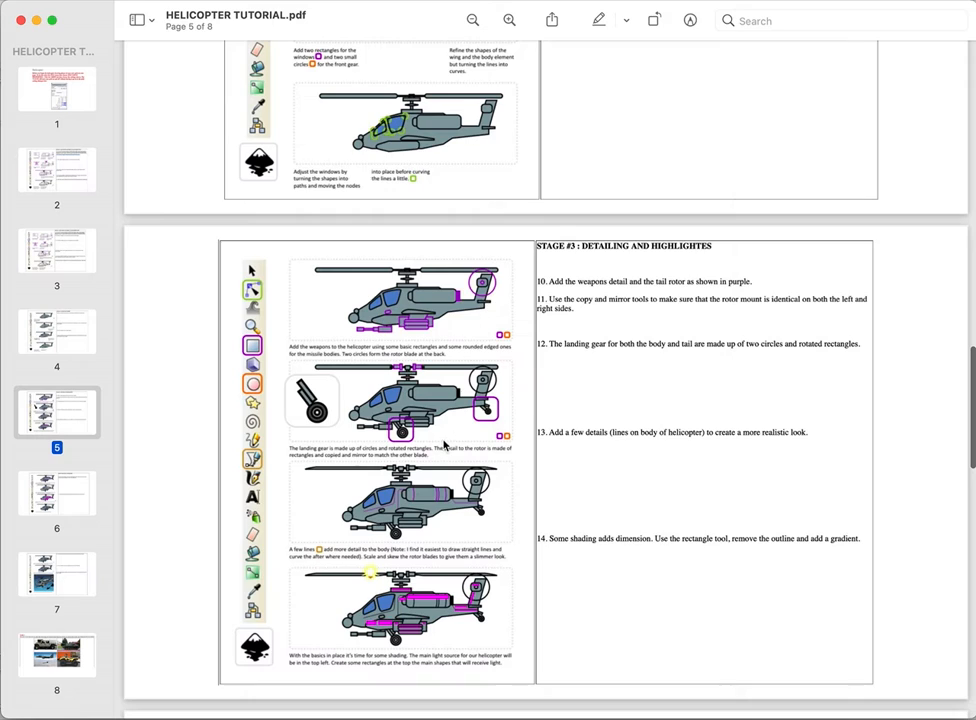
{"action": "scroll", "coordinate": [445, 443], "scroll_direction": "down", "scroll_amount": 6}
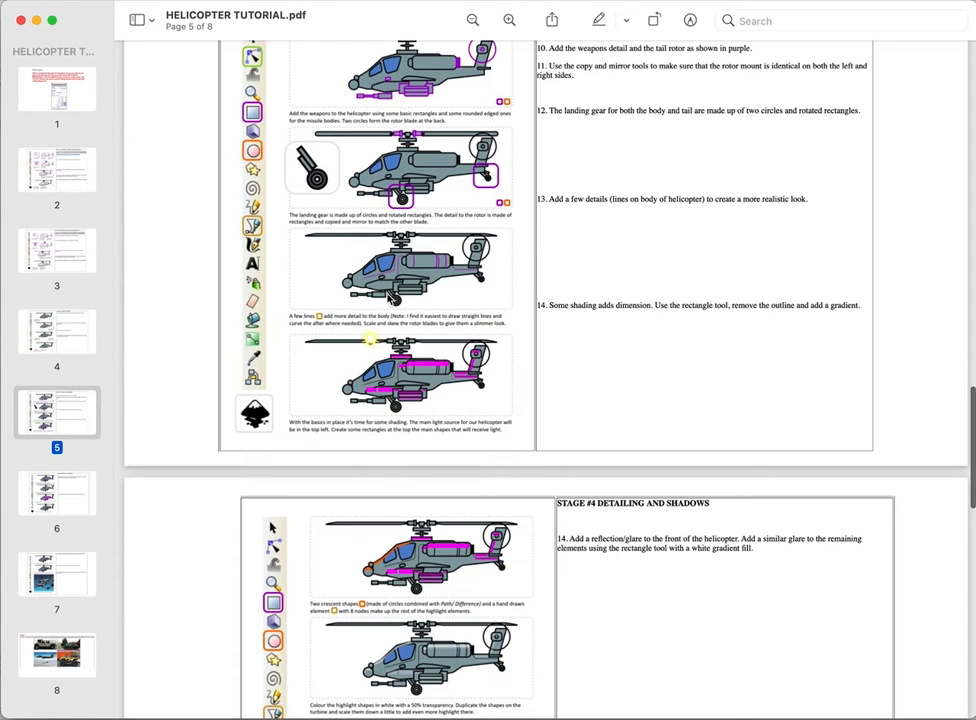
{"action": "scroll", "coordinate": [440, 390], "scroll_direction": "down", "scroll_amount": 3}
{"action": "scroll", "coordinate": [447, 412], "scroll_direction": "down", "scroll_amount": 3}
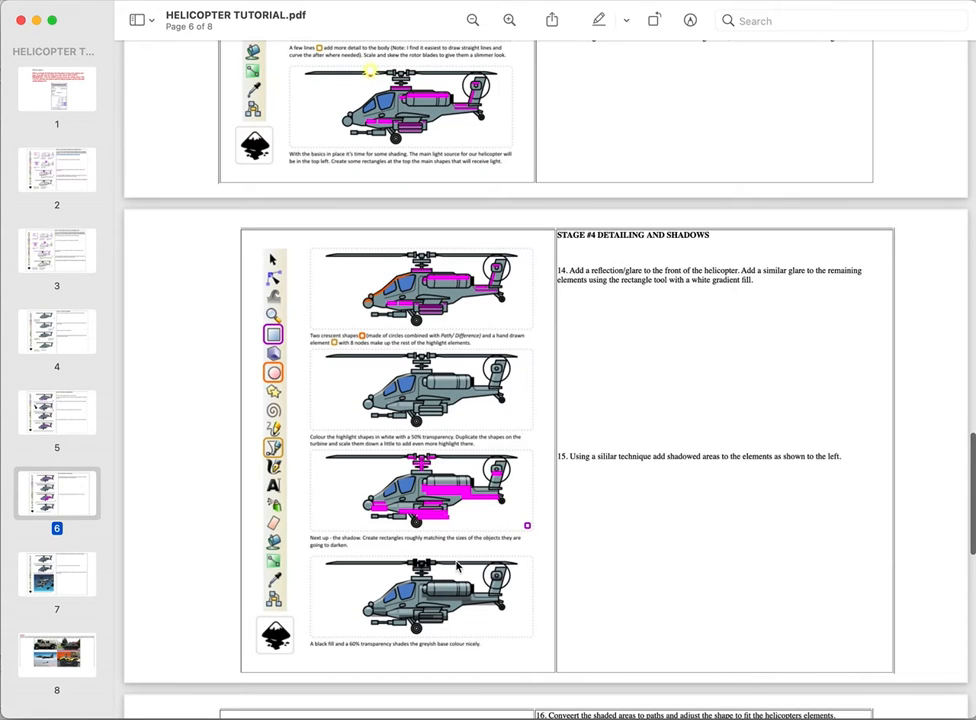
{"action": "scroll", "coordinate": [480, 500], "scroll_direction": "down", "scroll_amount": 10}
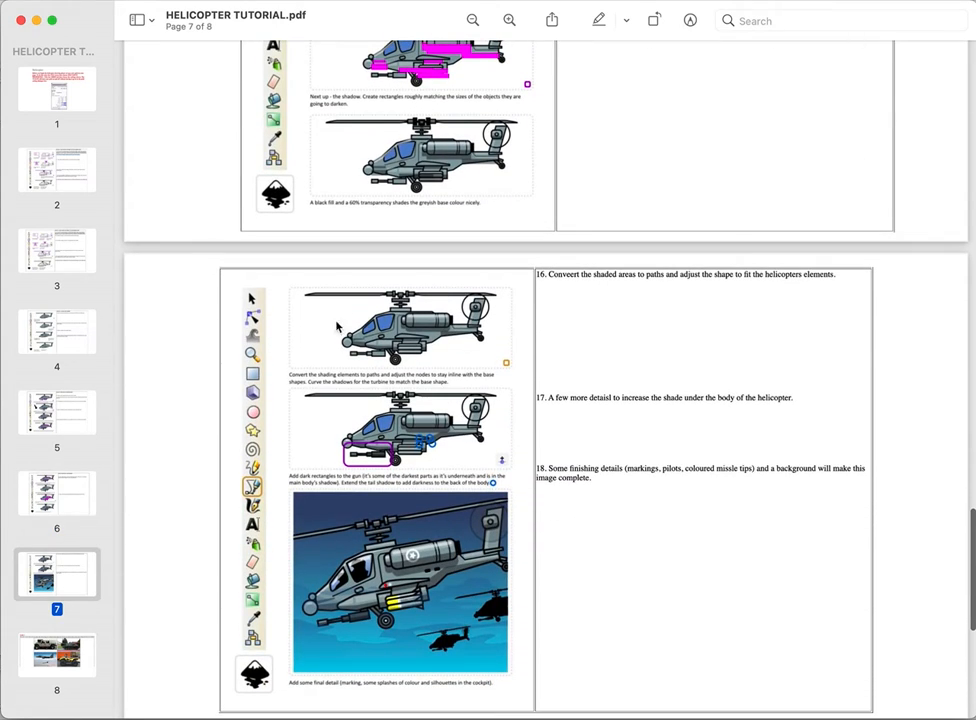
{"action": "scroll", "coordinate": [480, 480], "scroll_direction": "down", "scroll_amount": 2}
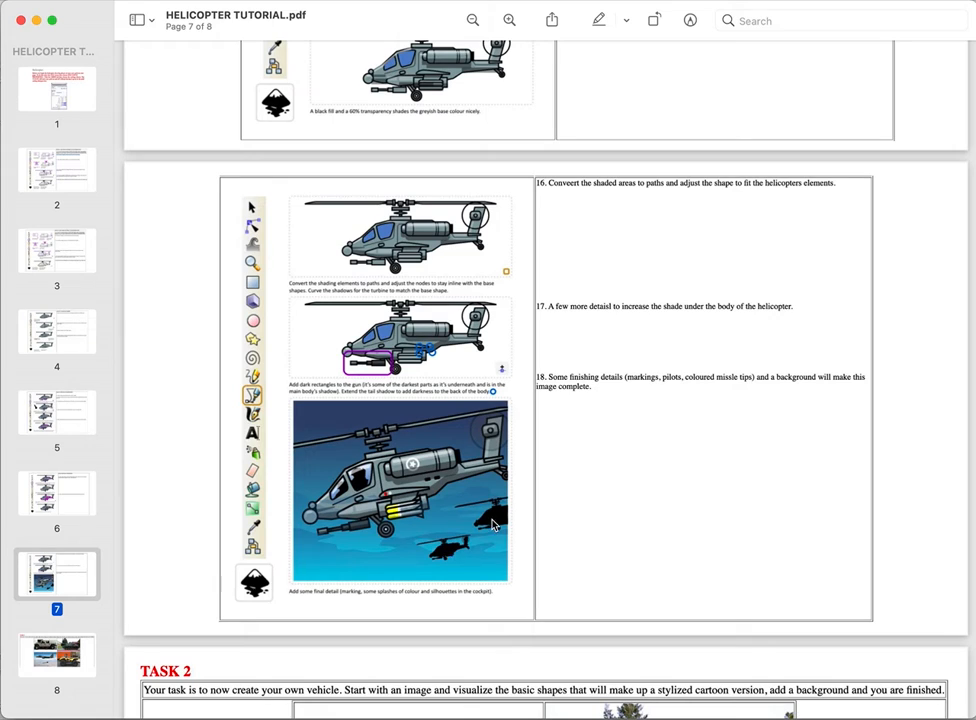
{"action": "scroll", "coordinate": [415, 502], "scroll_direction": "down", "scroll_amount": 3}
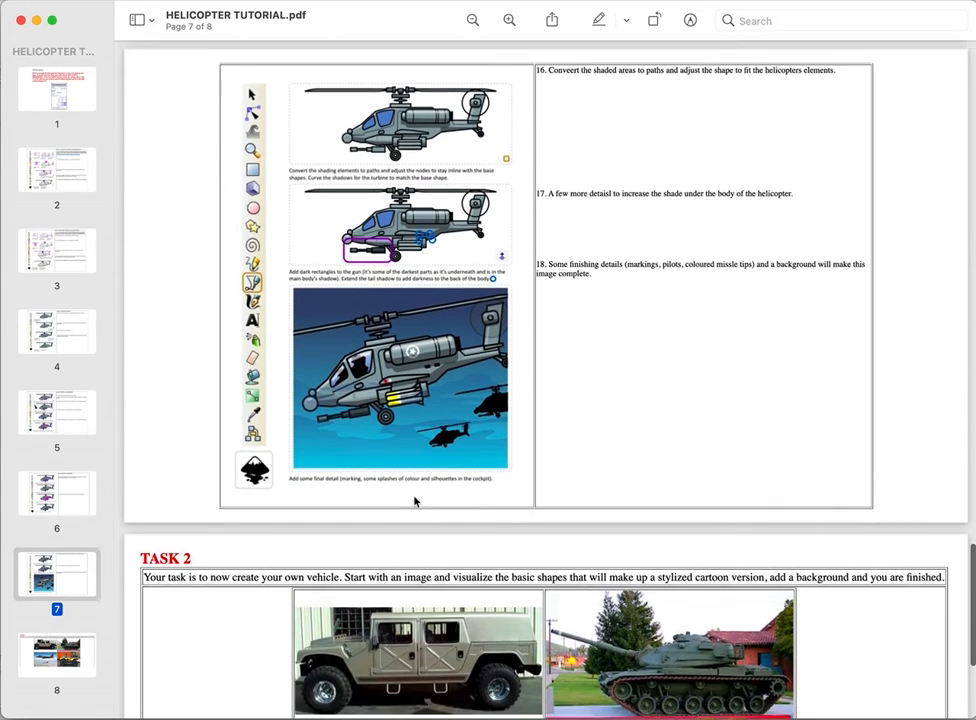
{"action": "scroll", "coordinate": [415, 502], "scroll_direction": "up", "scroll_amount": 2}
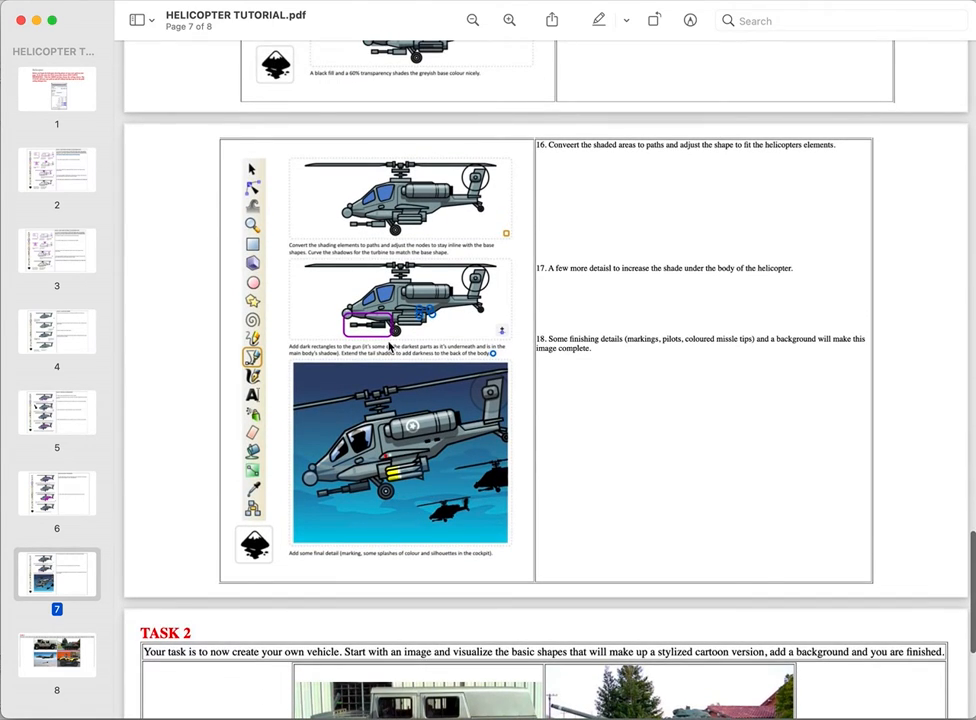
Return to the Stage 1 basic shapes instructions and review them along with the grid setup page at the start.
{"action": "scroll", "coordinate": [390, 345], "scroll_direction": "up", "scroll_amount": 10}
{"action": "scroll", "coordinate": [391, 345], "scroll_direction": "up", "scroll_amount": 20}
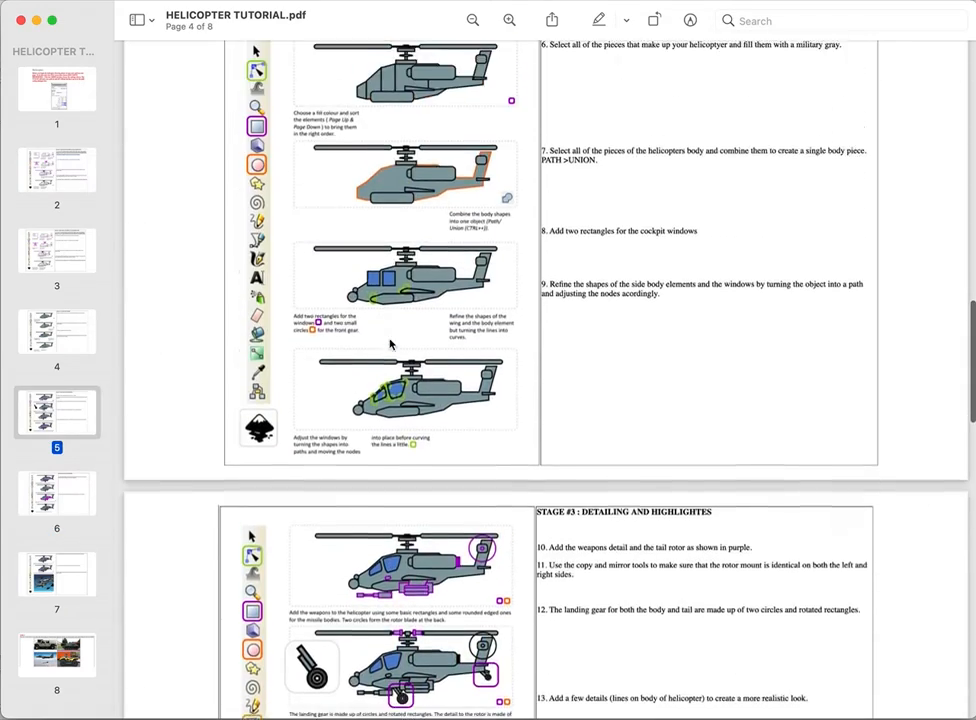
{"action": "scroll", "coordinate": [390, 343], "scroll_direction": "up", "scroll_amount": 15}
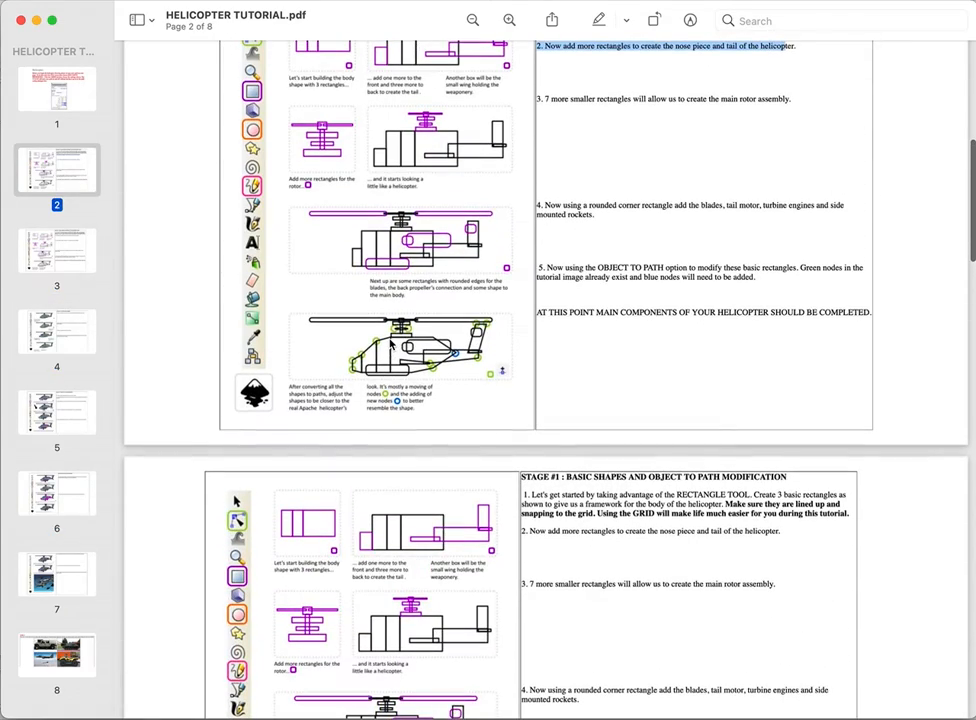
{"action": "scroll", "coordinate": [390, 343], "scroll_direction": "down", "scroll_amount": 4}
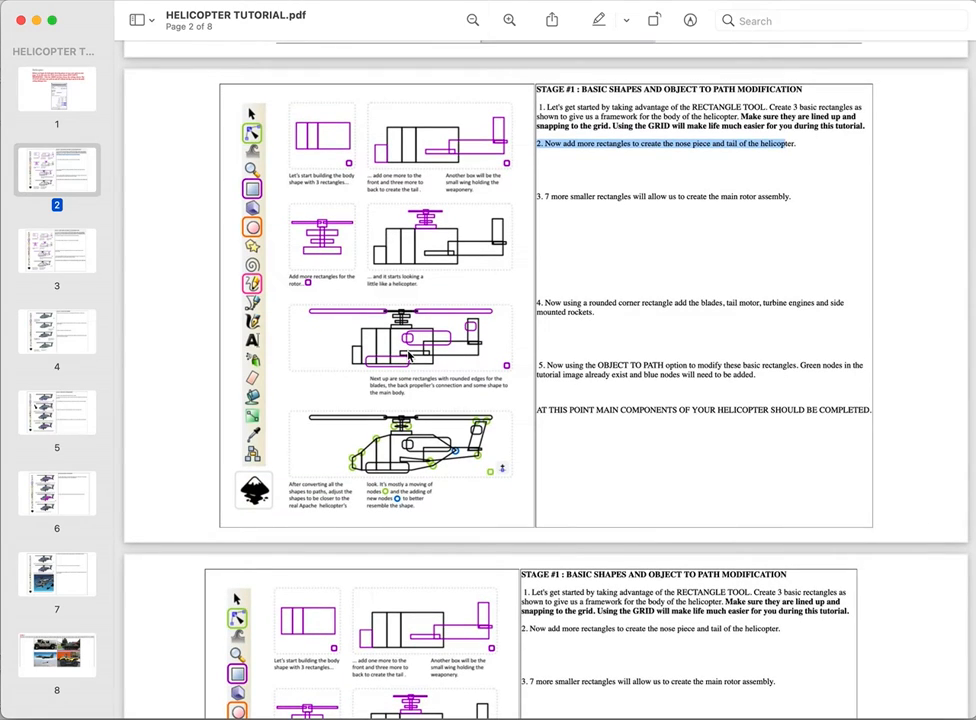
{"action": "scroll", "coordinate": [409, 355], "scroll_direction": "down", "scroll_amount": 4}
{"action": "scroll", "coordinate": [409, 355], "scroll_direction": "up", "scroll_amount": 5}
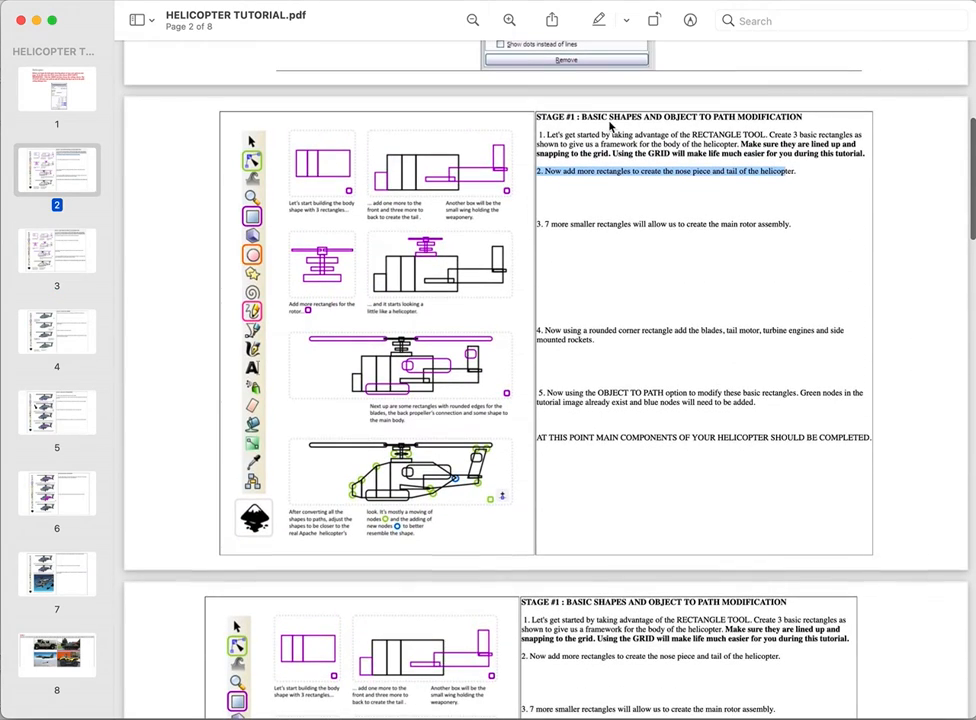
{"action": "scroll", "coordinate": [591, 161], "scroll_direction": "down", "scroll_amount": 8}
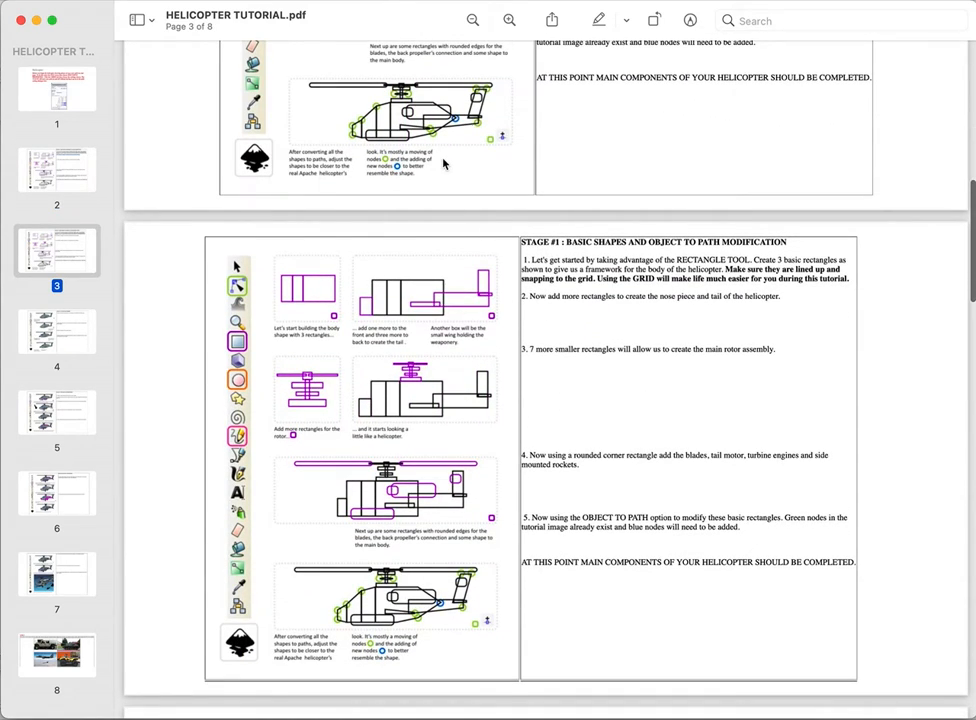
{"action": "scroll", "coordinate": [430, 230], "scroll_direction": "up", "scroll_amount": 11}
{"action": "scroll", "coordinate": [416, 294], "scroll_direction": "up", "scroll_amount": 1}
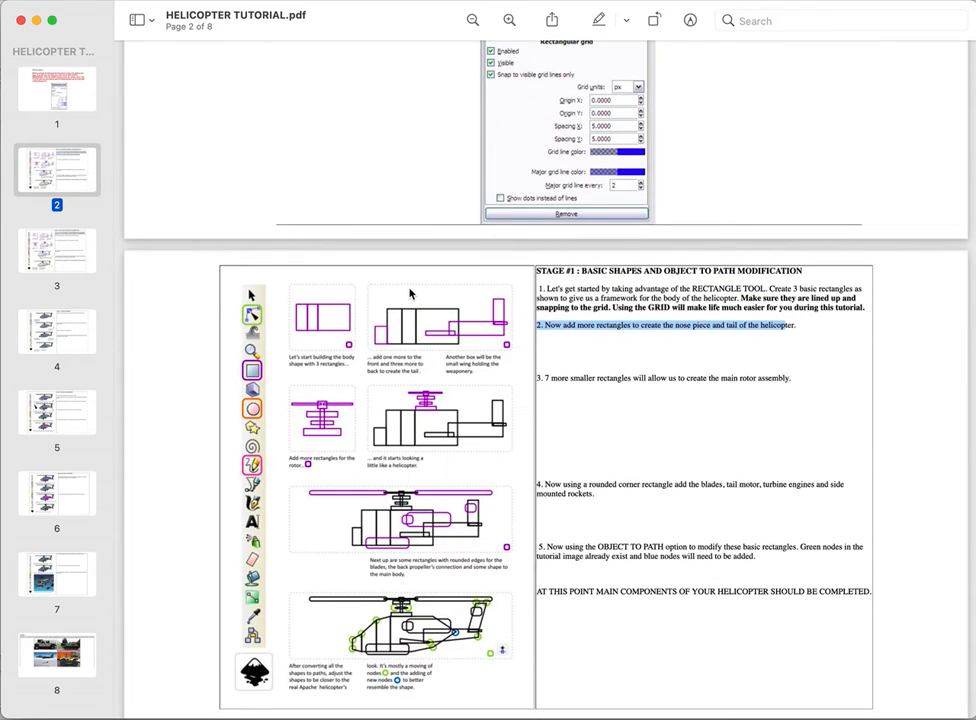
{"action": "scroll", "coordinate": [410, 293], "scroll_direction": "up", "scroll_amount": 6}
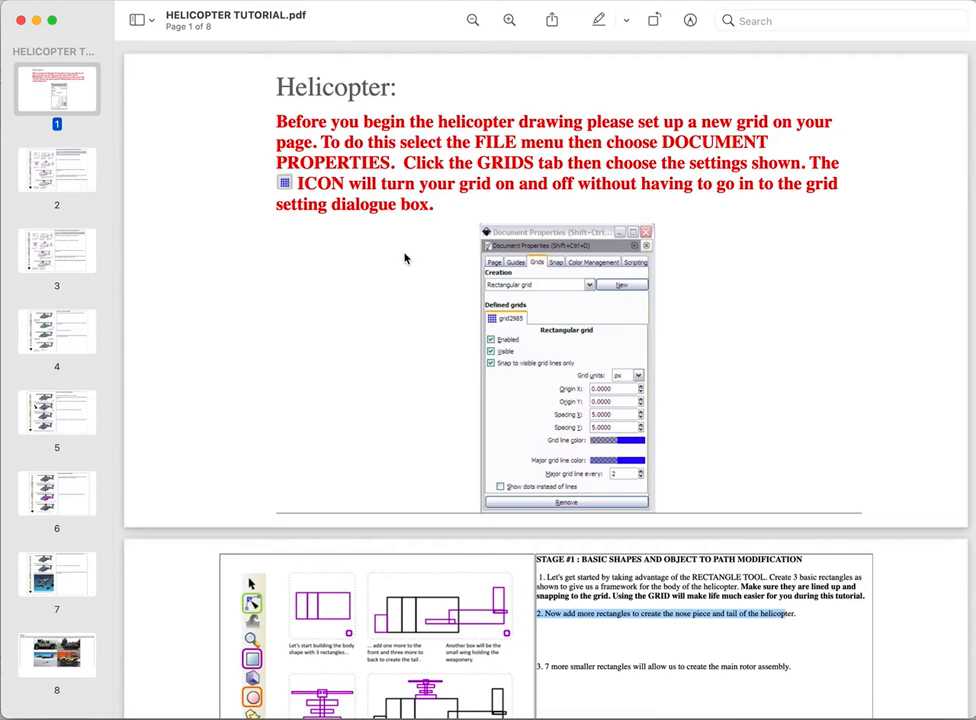
Switch to Inkscape and draw a tall rectangle about 26 by 73 mm, snapped to the grid, in the page's upper-left area.
{"action": "key", "text": "super+Tab"}
{"action": "key", "text": "super+Tab"}
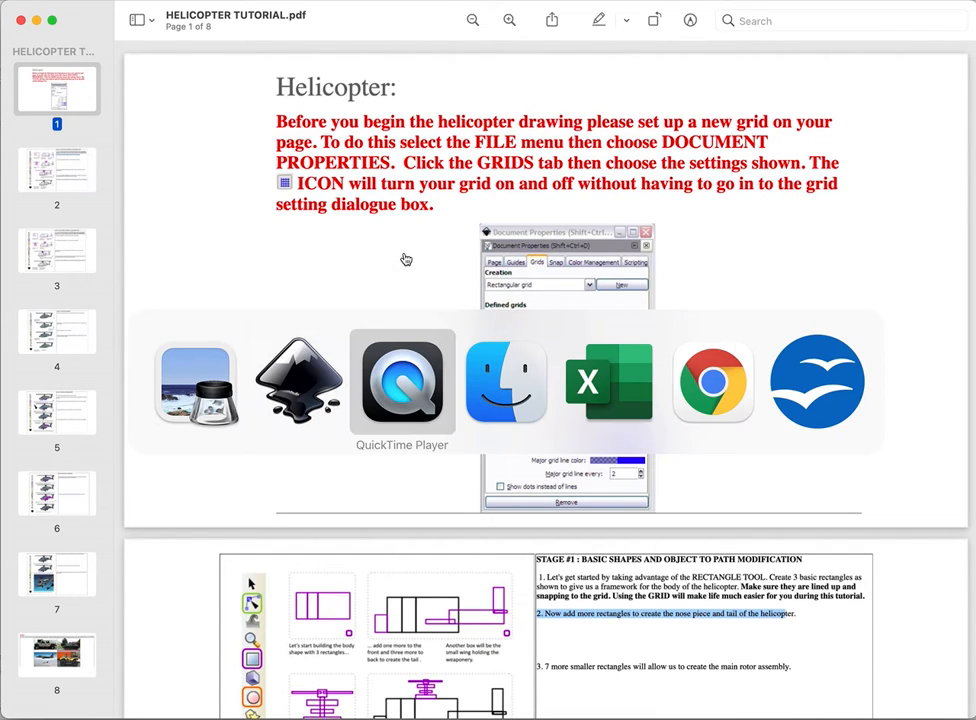
{"action": "key", "text": "super+Tab"}
{"action": "key", "text": "super+Tab"}
{"action": "key", "text": "super+Tab"}
{"action": "key", "text": "super+Tab"}
{"action": "key", "text": "super+Tab"}
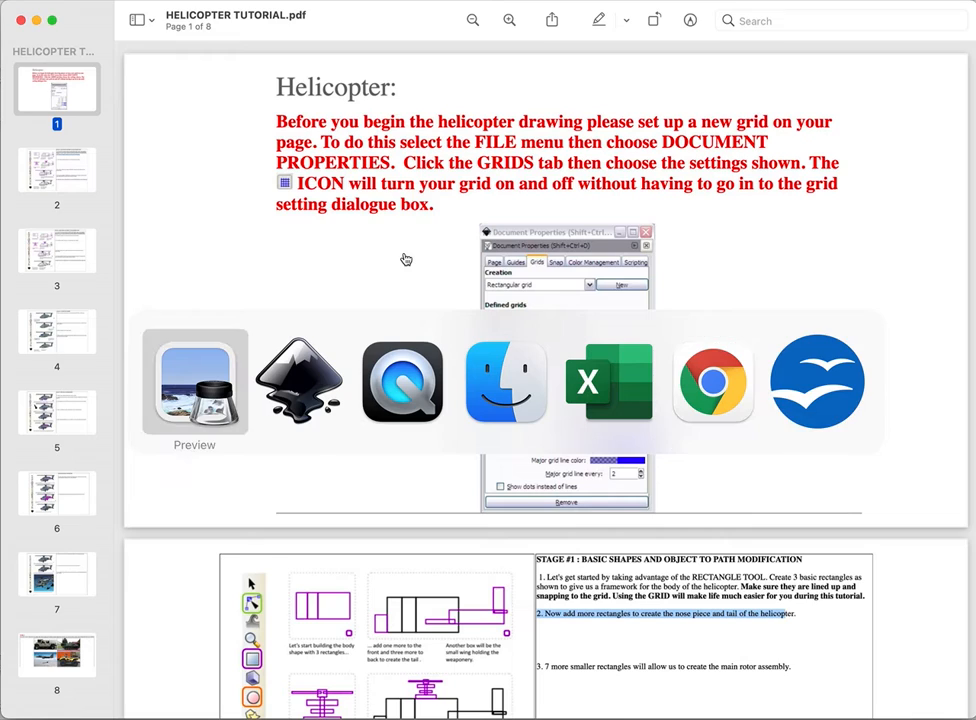
{"action": "key", "text": "super+Tab"}
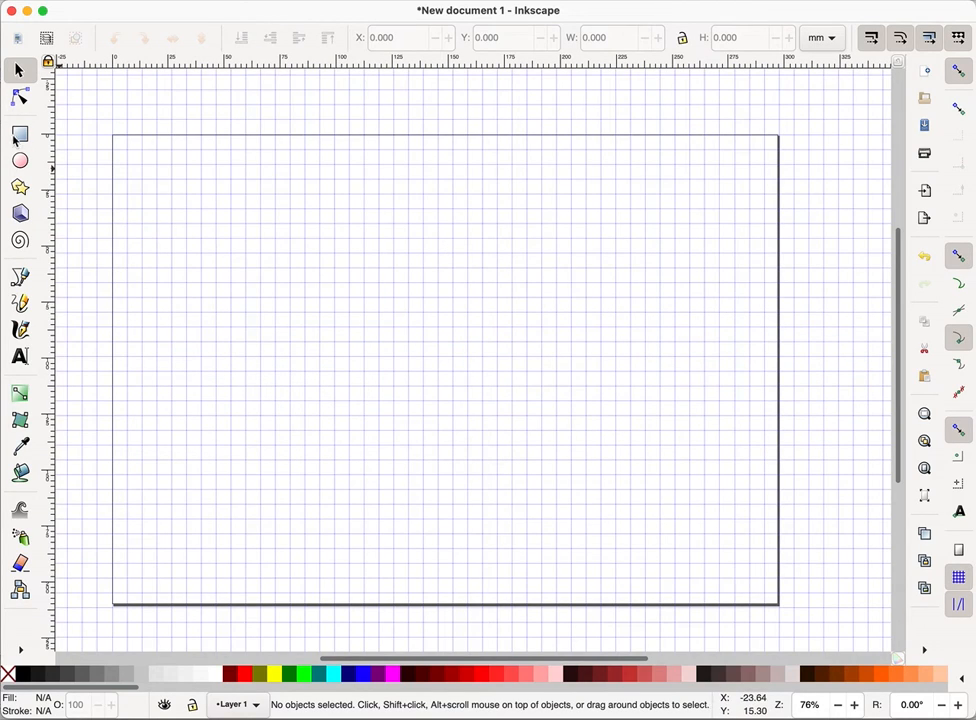
{"action": "left_click", "coordinate": [20, 137]}
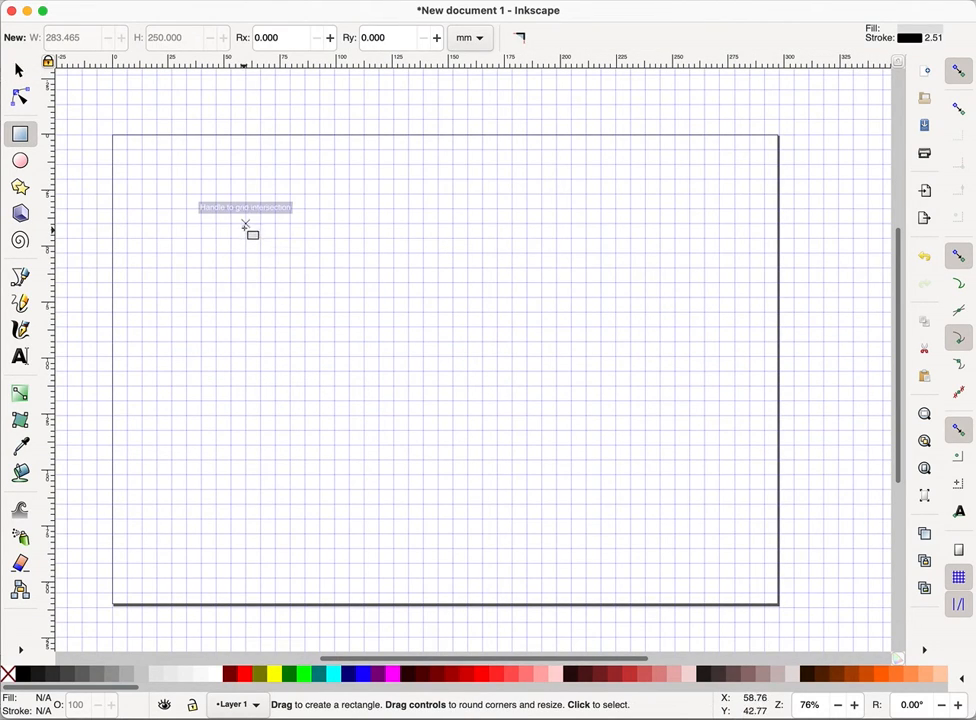
{"action": "left_click_drag", "start_coordinate": [245, 224], "coordinate": [305, 386]}
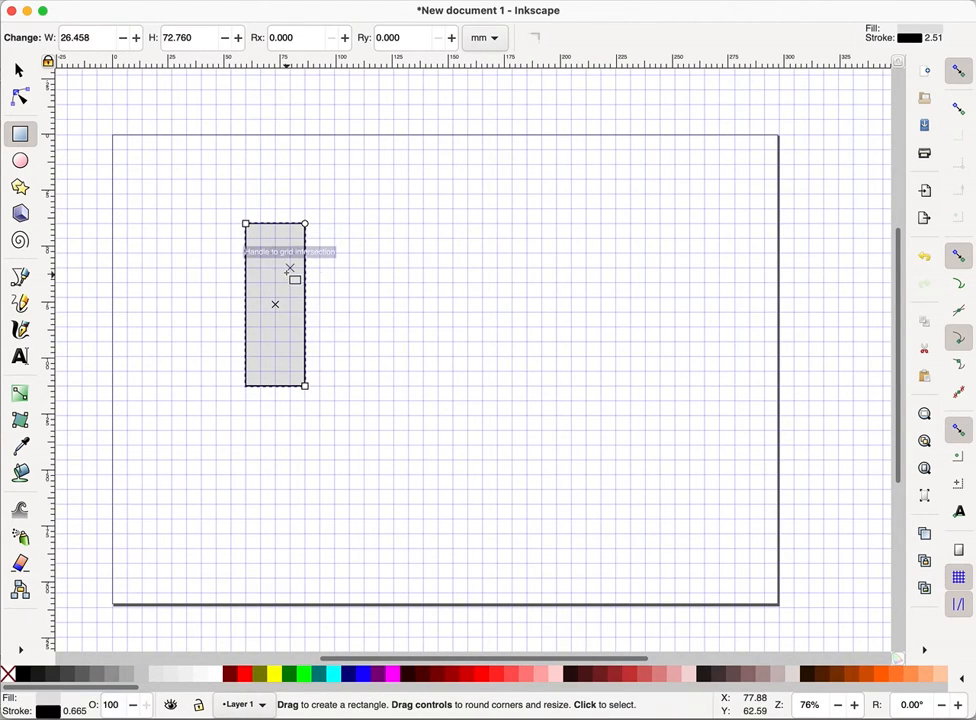
Open Fill and Stroke for the rectangle and set its flat fill to the light grey dcd6d6ff.
{"action": "left_click", "coordinate": [20, 70]}
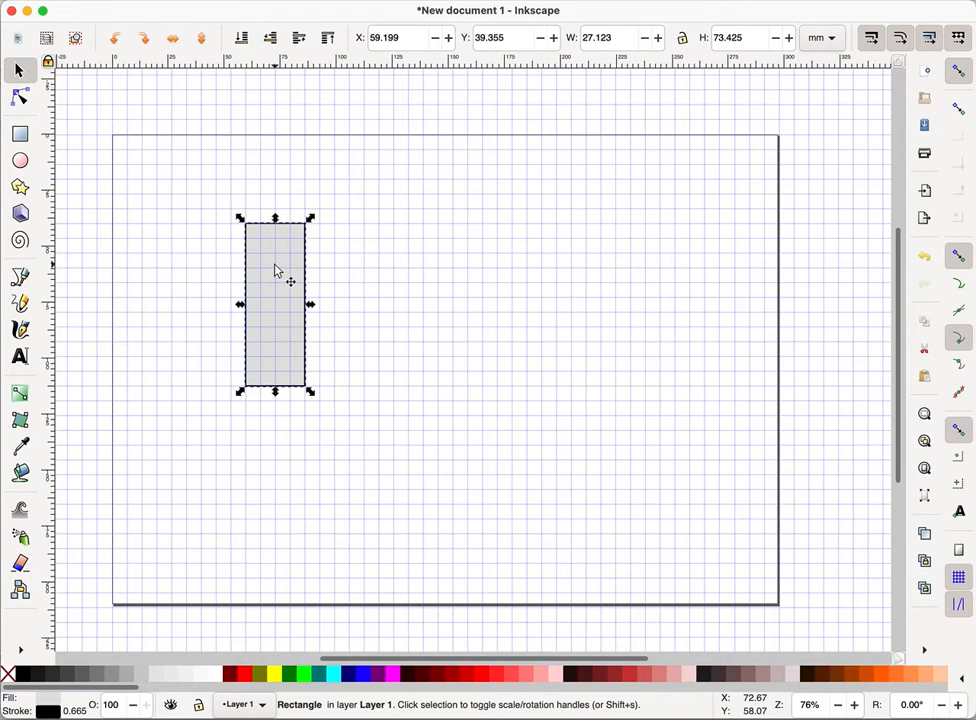
{"action": "left_click", "coordinate": [277, 270]}
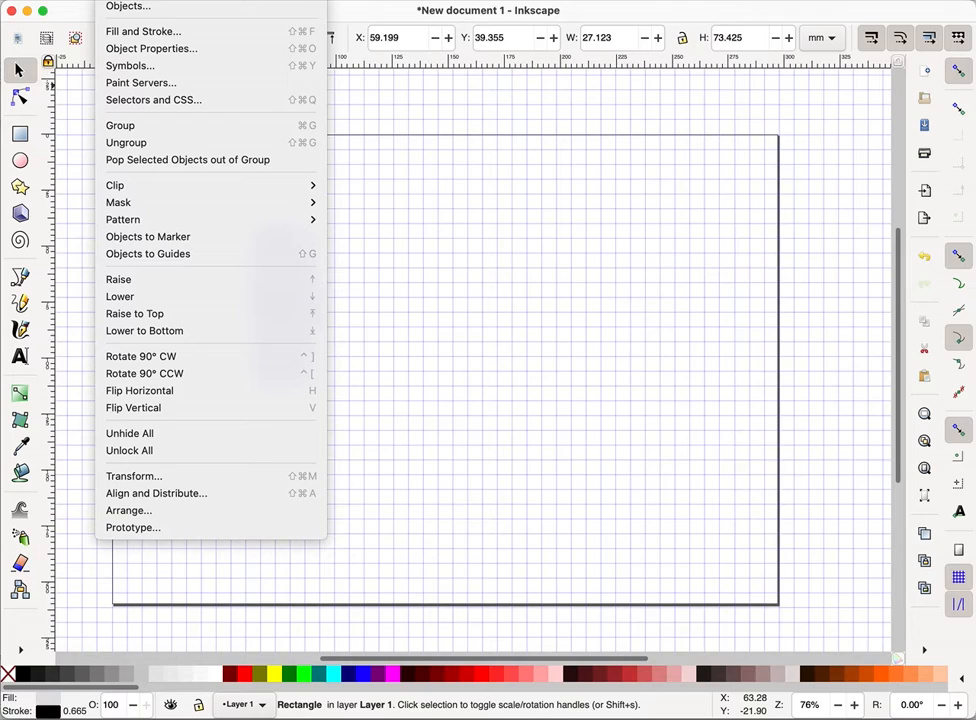
{"action": "left_click", "coordinate": [135, 31]}
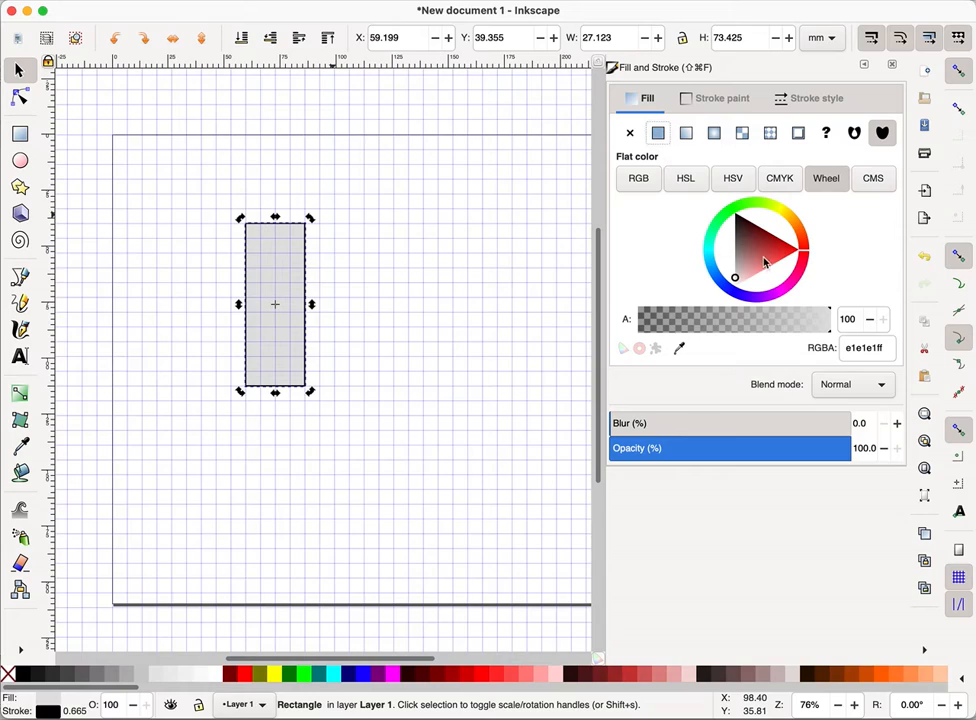
{"action": "mouse_move", "coordinate": [747, 272]}
{"action": "left_mouse_down"}
{"action": "mouse_move", "coordinate": [743, 265]}
{"action": "mouse_move", "coordinate": [737, 280]}
{"action": "left_mouse_up"}
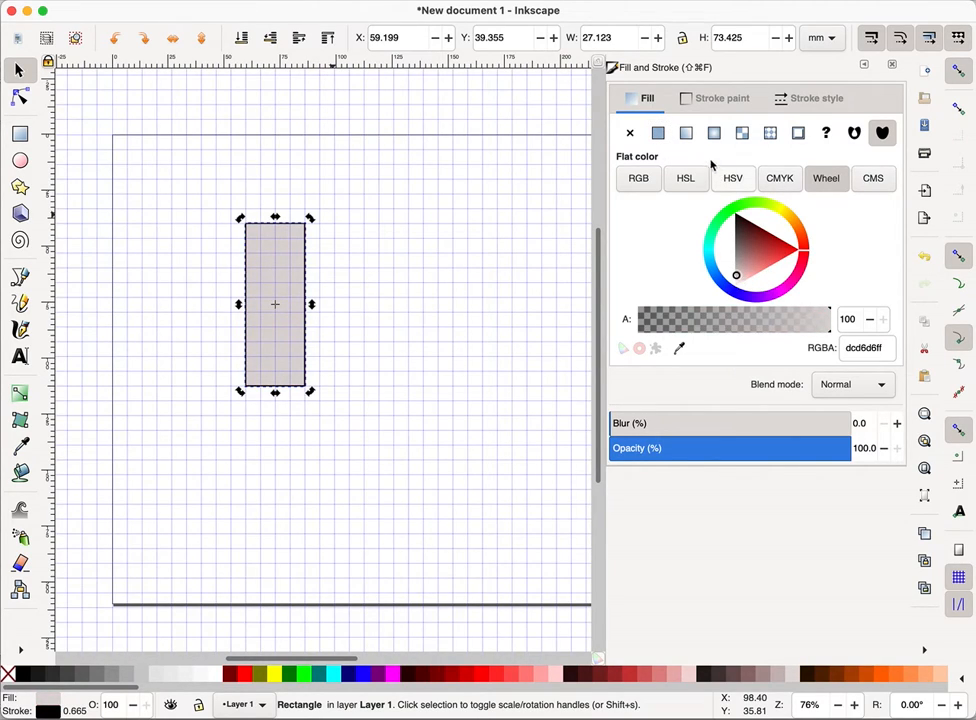
Give the rectangle a 1 mm wide near-black stroke (020000ff), deselect it and close the Fill and Stroke settings.
{"action": "left_click", "coordinate": [711, 99]}
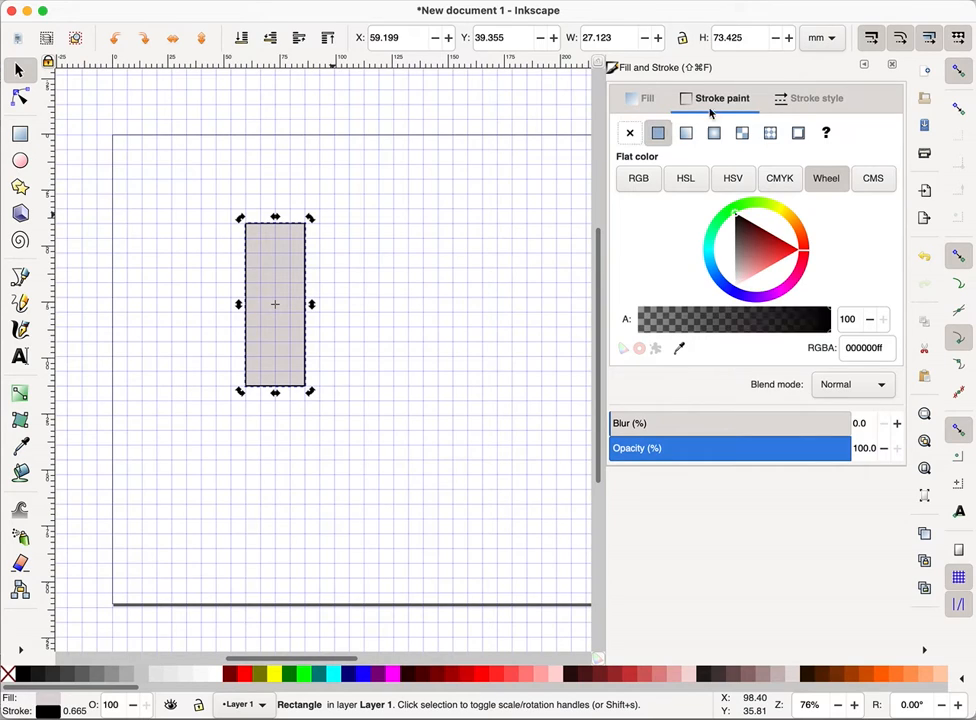
{"action": "mouse_move", "coordinate": [765, 262]}
{"action": "left_mouse_down"}
{"action": "mouse_move", "coordinate": [740, 235]}
{"action": "mouse_move", "coordinate": [737, 210]}
{"action": "left_mouse_up"}
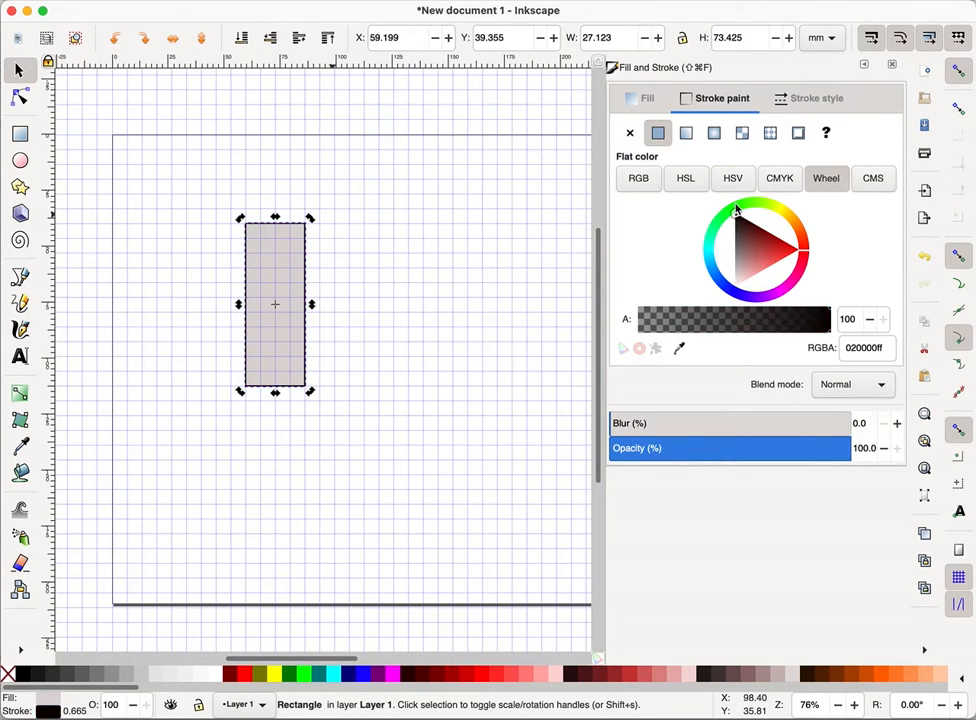
{"action": "left_click", "coordinate": [808, 99]}
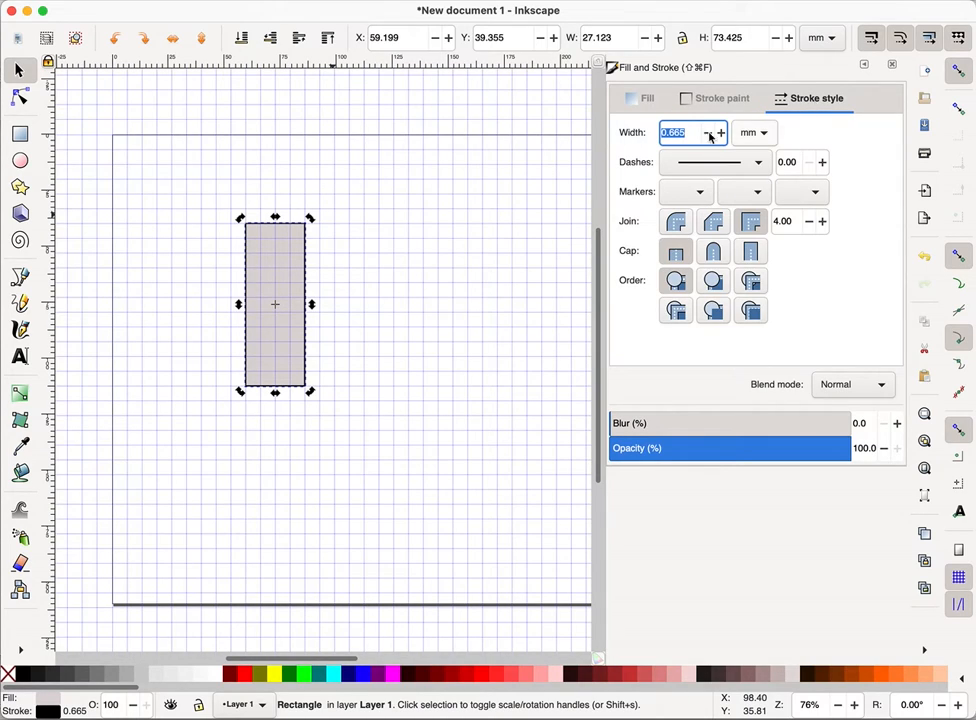
{"action": "left_click", "coordinate": [659, 132]}
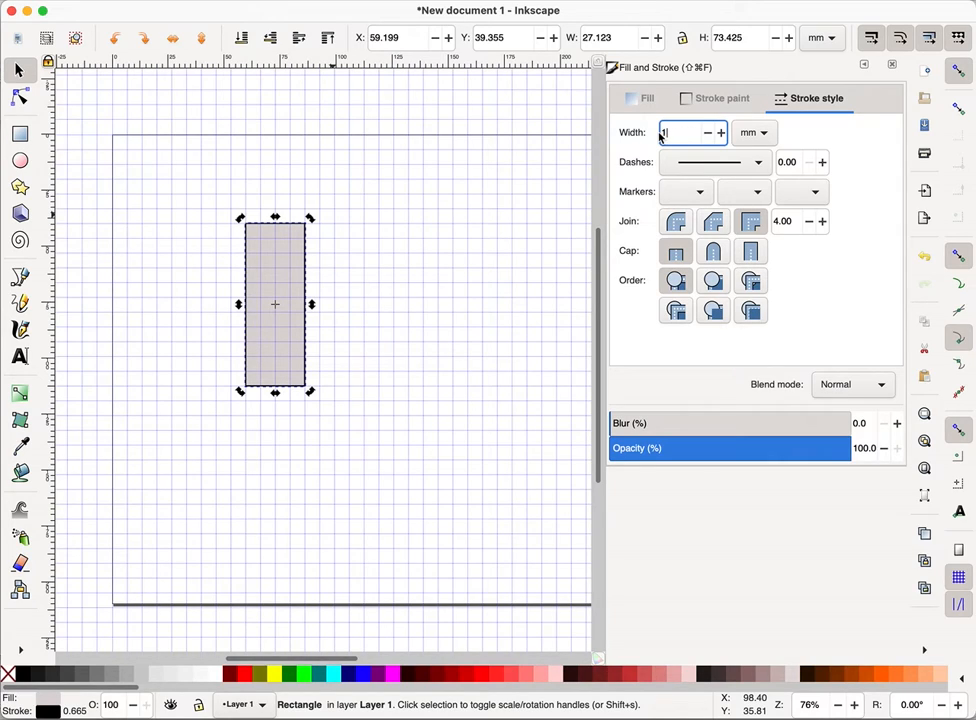
{"action": "type", "text": "1"}
{"action": "key", "text": "Return"}
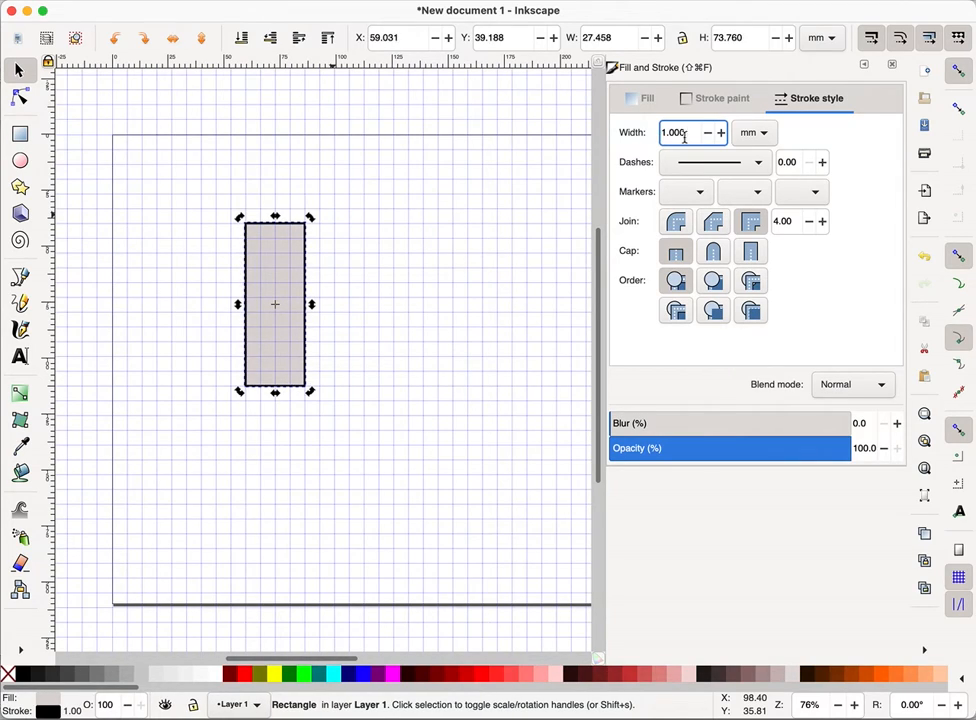
{"action": "left_click", "coordinate": [518, 207]}
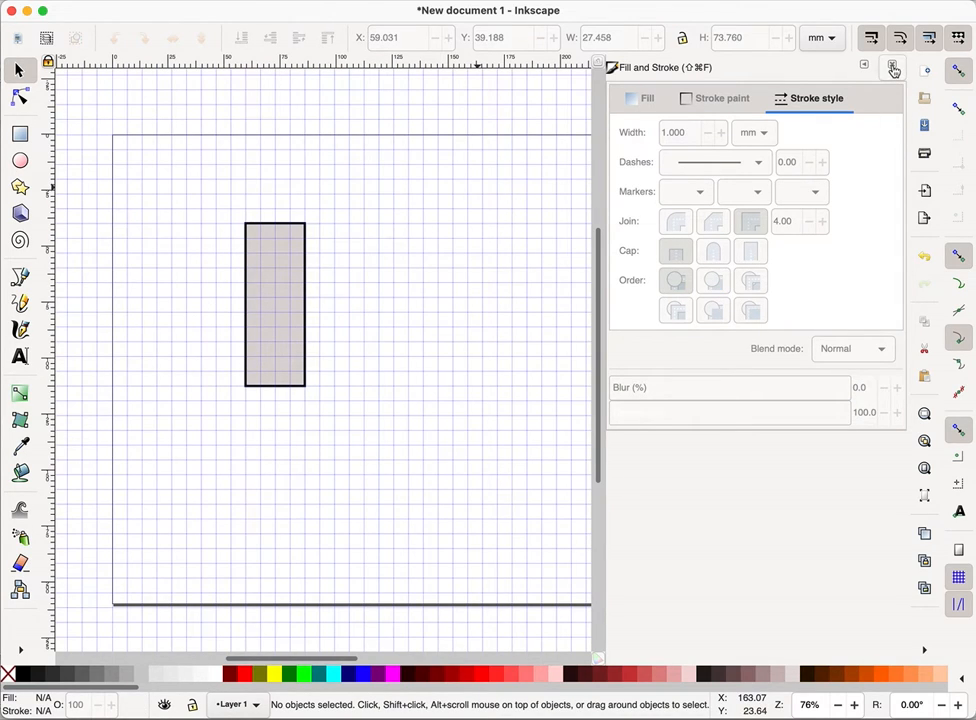
{"action": "left_click", "coordinate": [894, 68]}
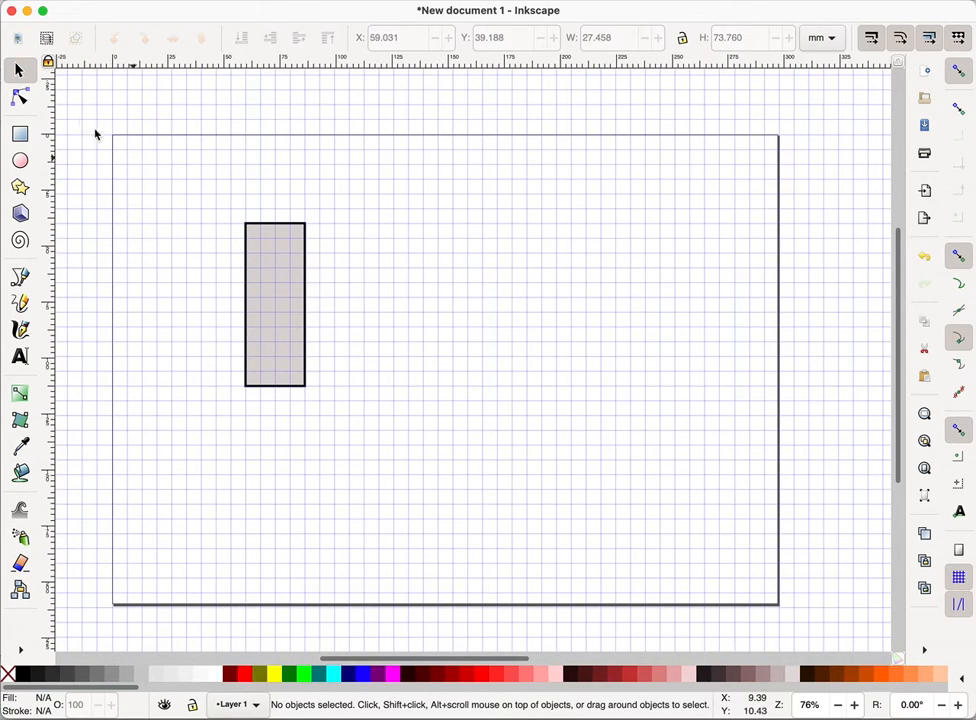
With the rectangle selected, set the Rectangle tool's preferences so new objects use this tool's own style.
{"action": "left_click", "coordinate": [272, 275]}
{"action": "key", "text": "r"}
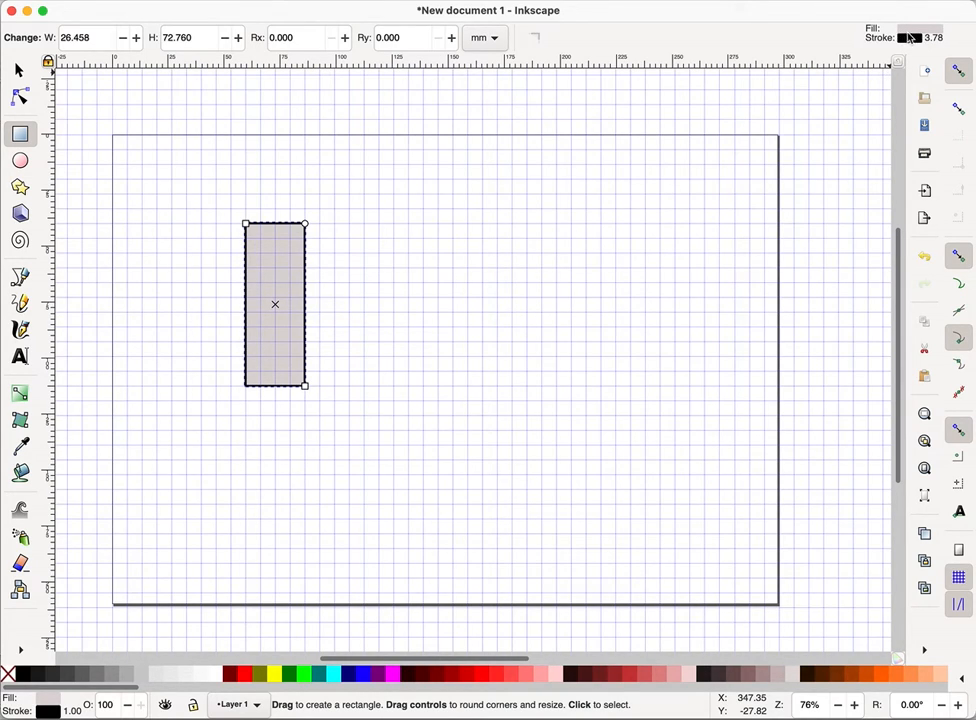
{"action": "key", "text": "super+shift+p"}
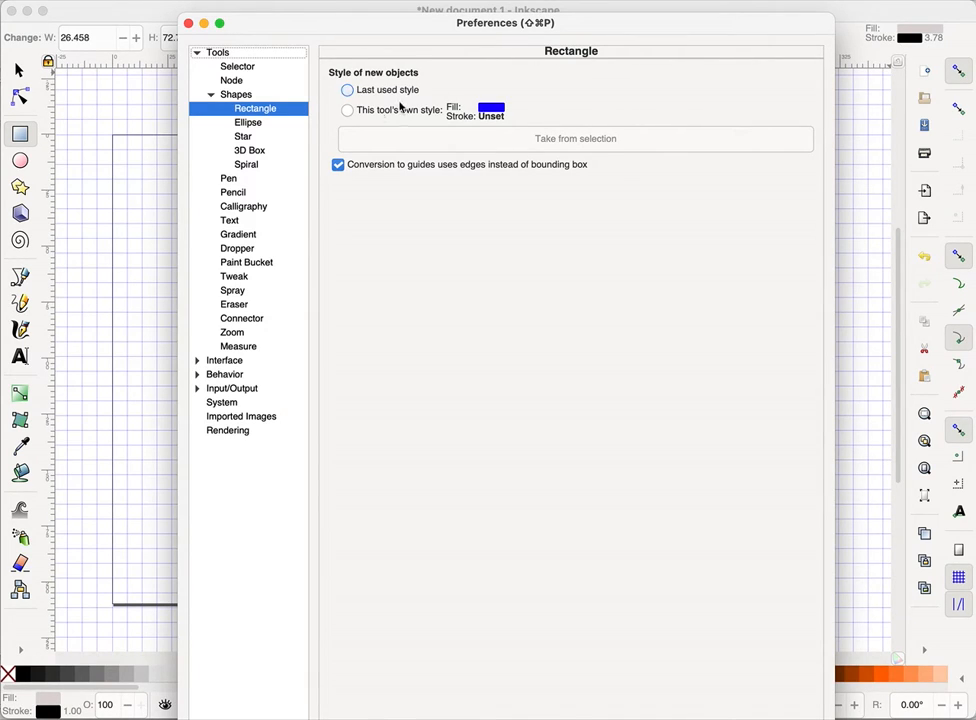
{"action": "left_click", "coordinate": [257, 112]}
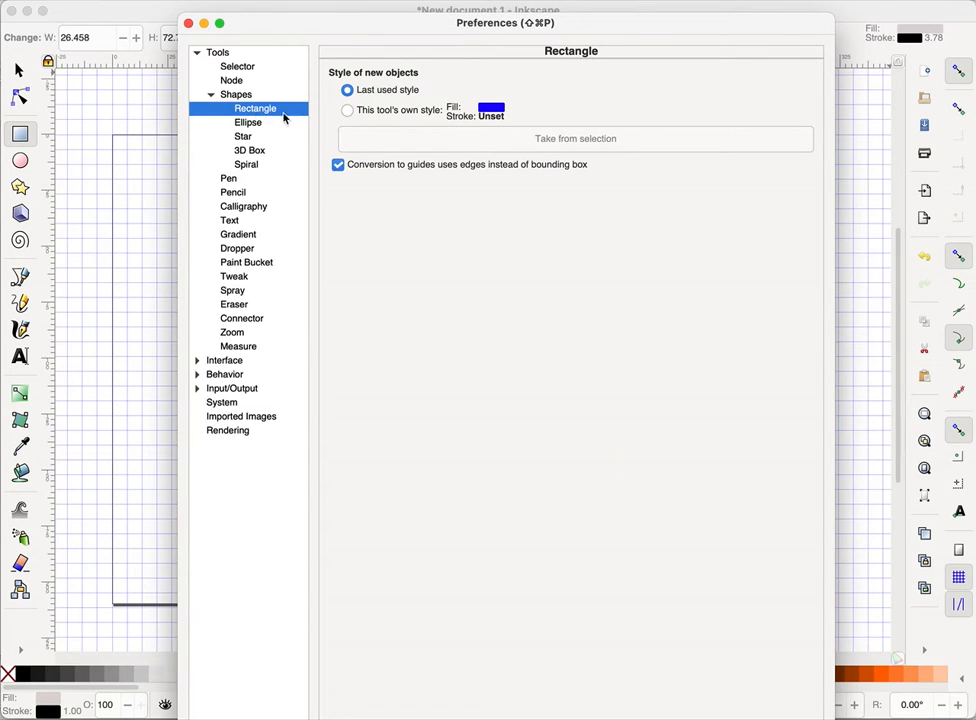
{"action": "left_click", "coordinate": [348, 111]}
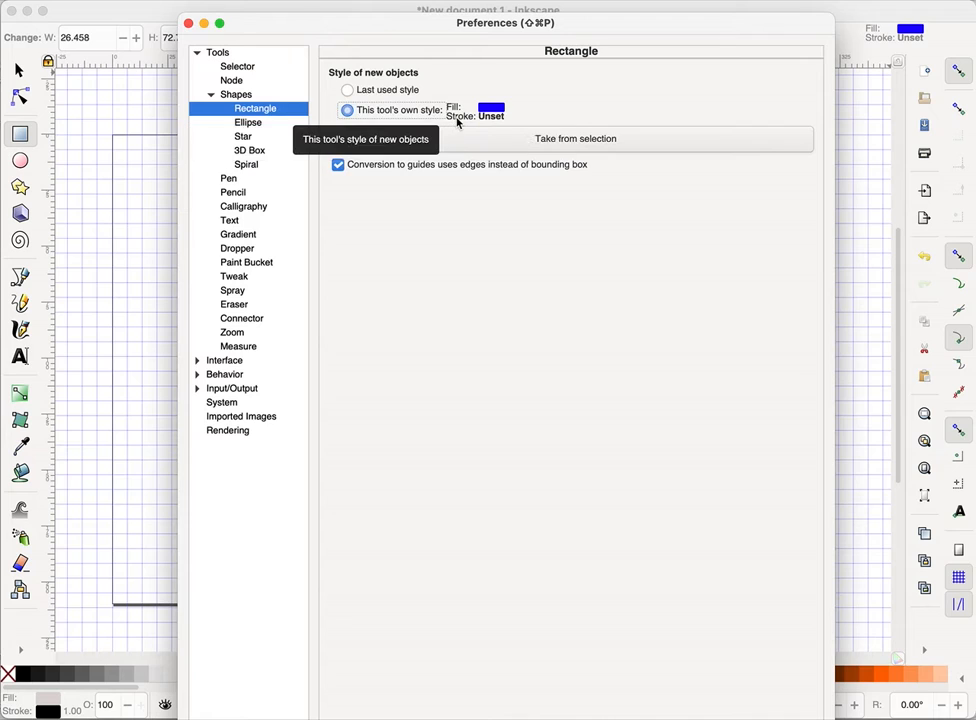
Close the Preferences and draw a test rectangle about 33 by 53 mm beside the grey rectangle.
{"action": "left_click_drag", "start_coordinate": [311, 28], "coordinate": [490, 47]}
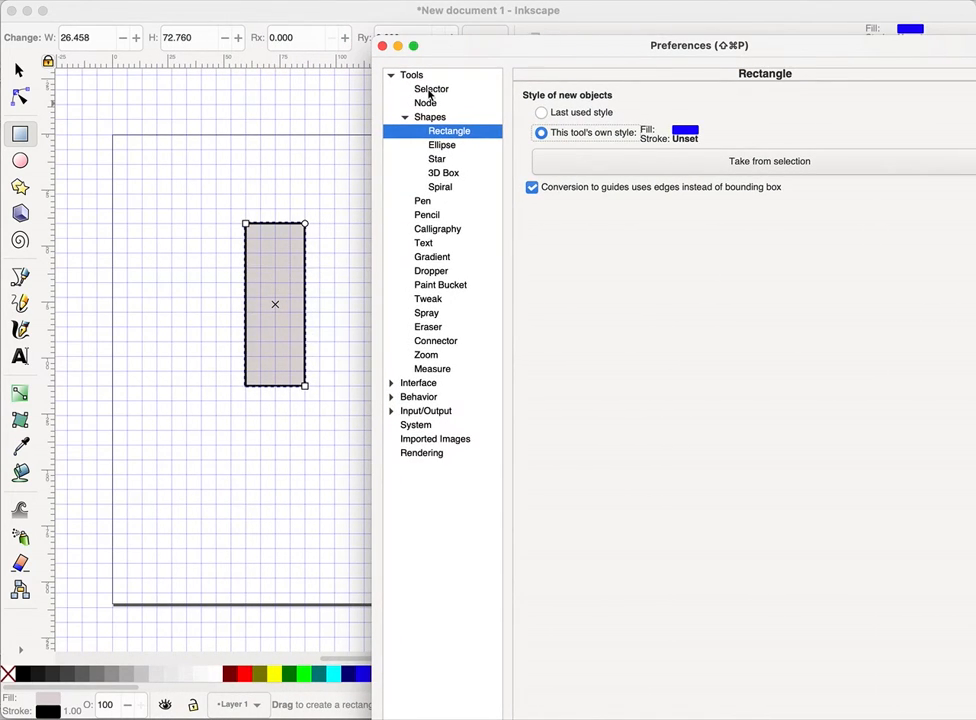
{"action": "left_click", "coordinate": [382, 47]}
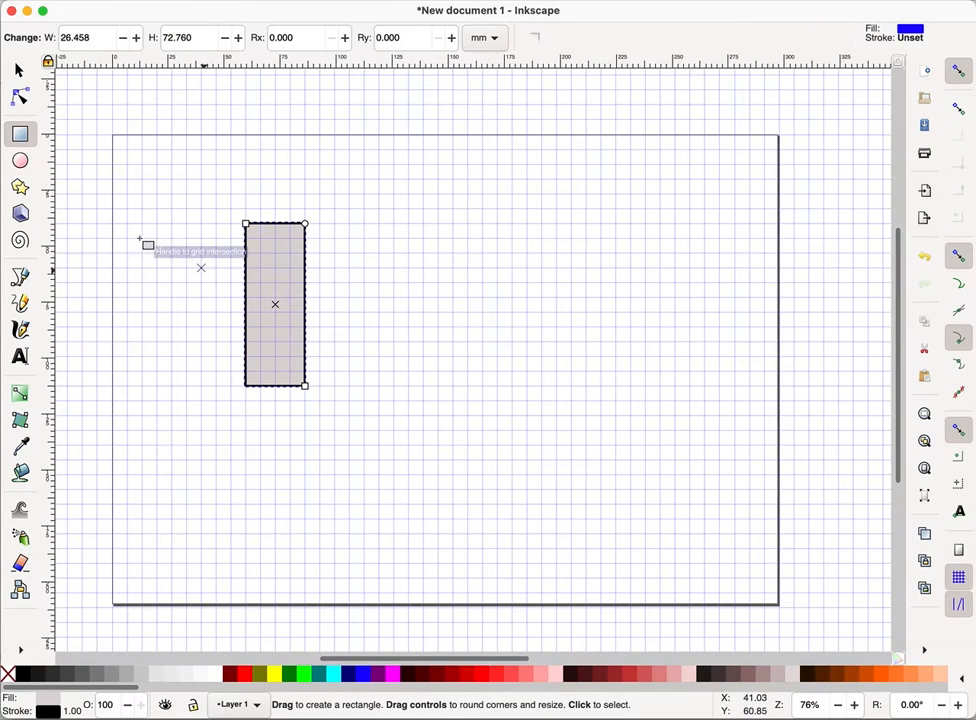
{"action": "left_click_drag", "start_coordinate": [394, 224], "coordinate": [467, 341]}
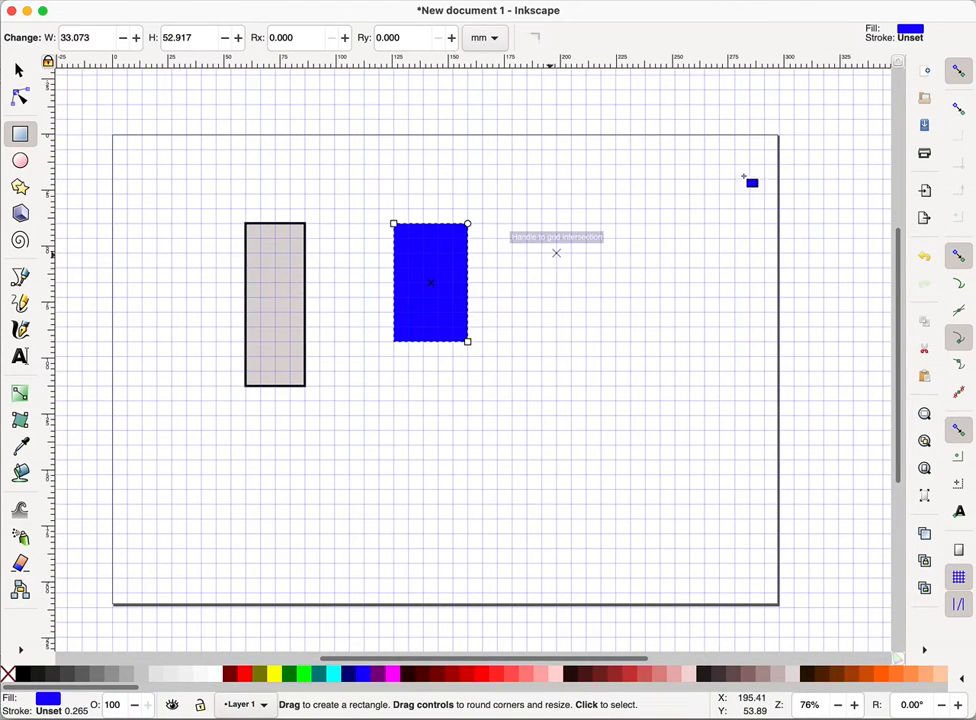
Select the grey rectangle and set the Rectangle tool's own style to its fill and stroke by taking the style from the selection.
{"action": "left_click", "coordinate": [18, 70]}
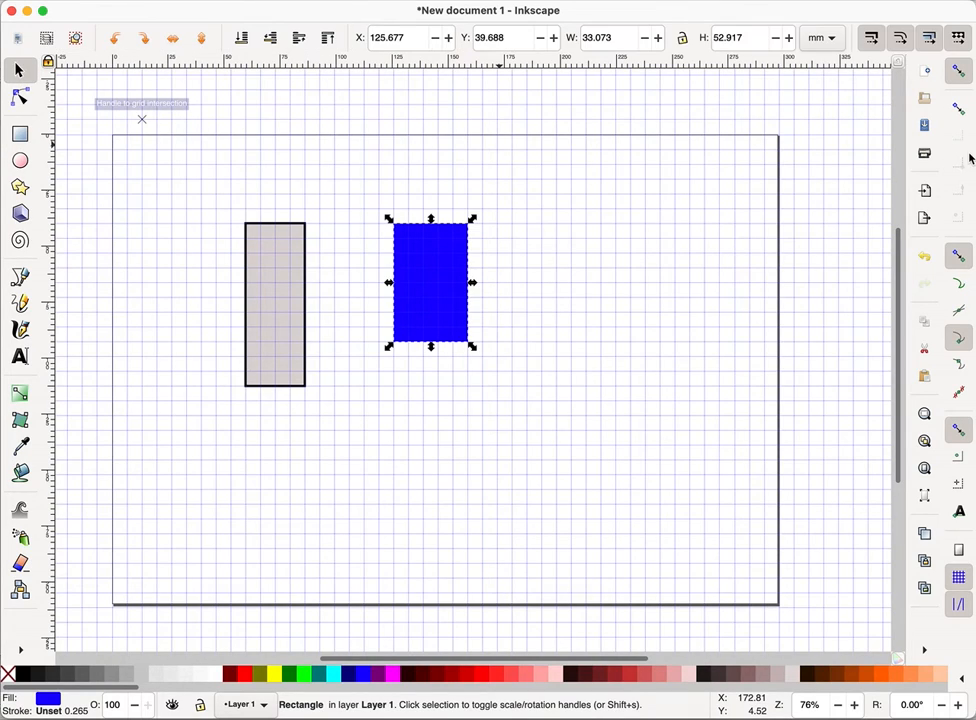
{"action": "left_click", "coordinate": [267, 272]}
{"action": "key", "text": "r"}
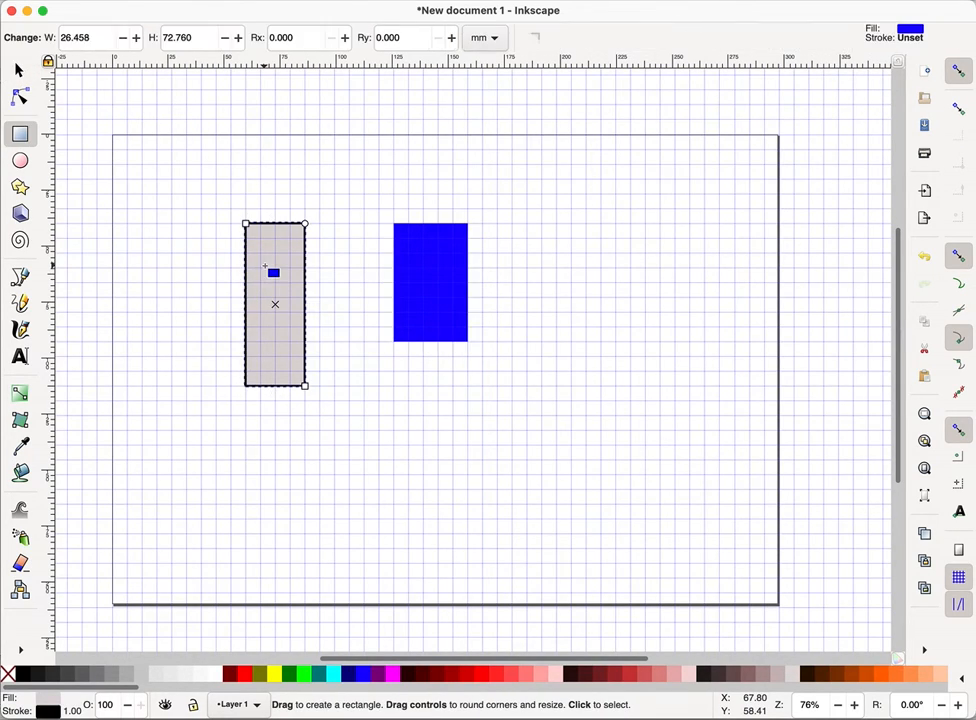
{"action": "left_click", "coordinate": [912, 33]}
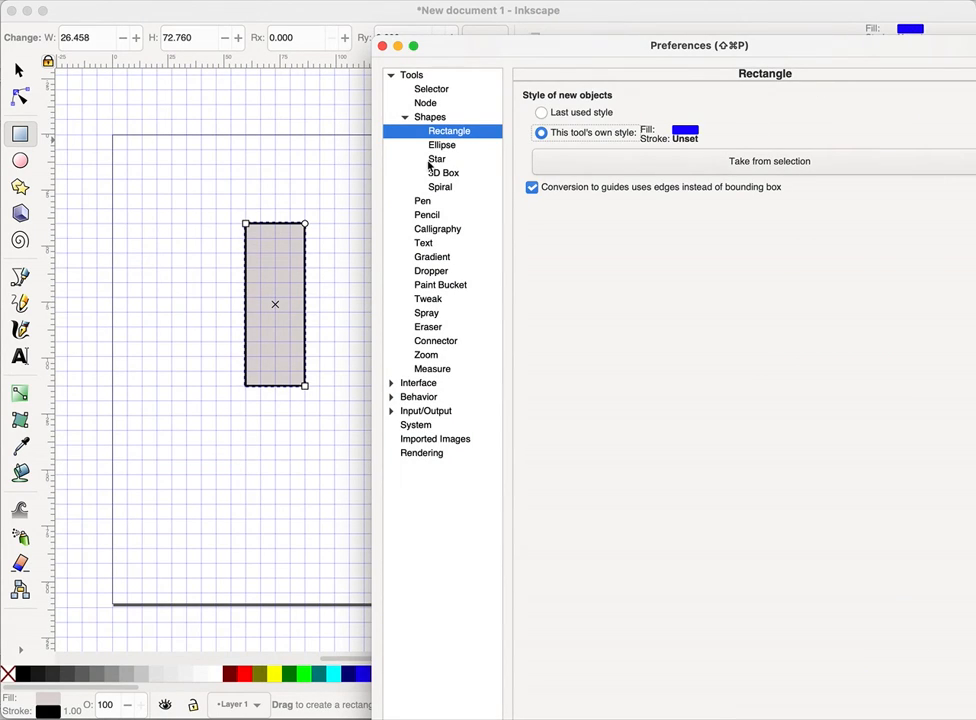
{"action": "left_click", "coordinate": [445, 133]}
{"action": "left_click", "coordinate": [800, 166]}
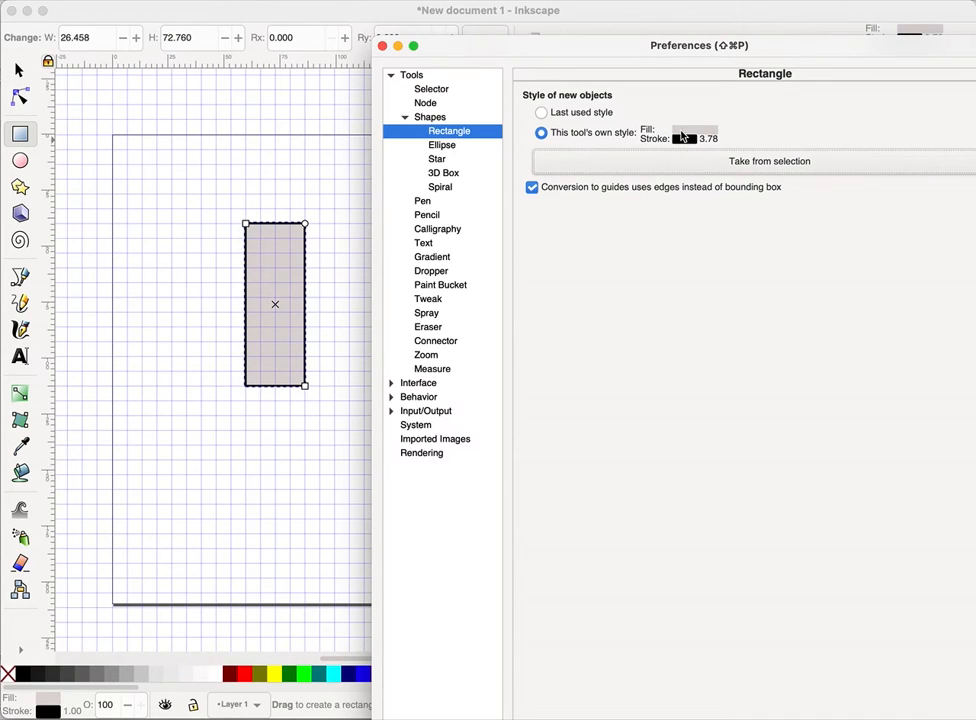
{"action": "left_click", "coordinate": [382, 46]}
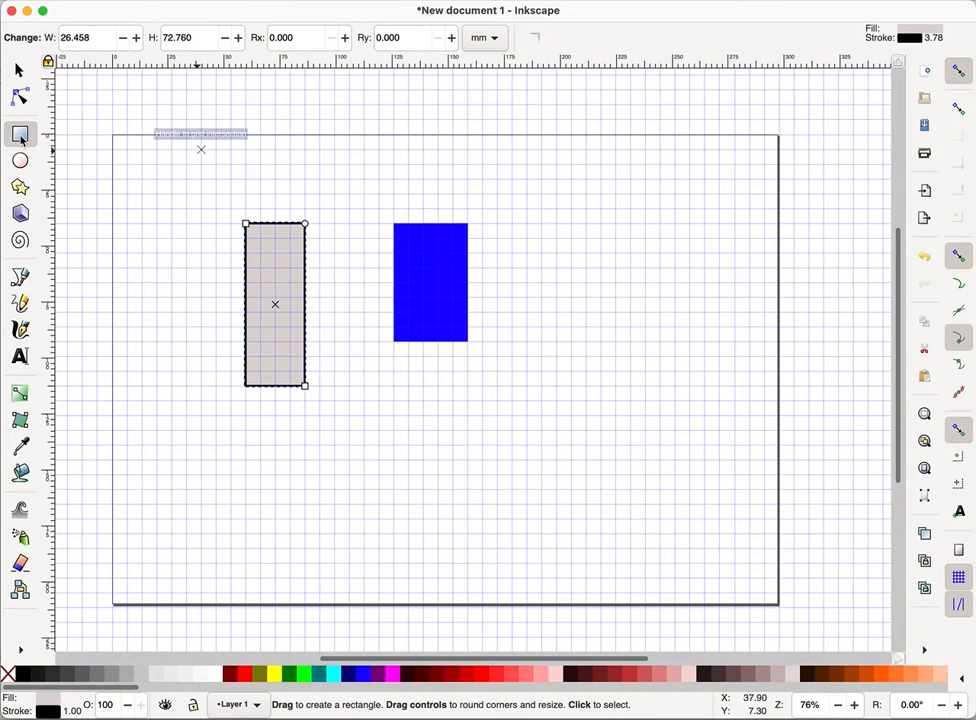
Test the new default style by drawing three rectangles about 40 by 40, 26 by 40 and 20 by 33 mm in empty page areas.
{"action": "left_click_drag", "start_coordinate": [452, 415], "coordinate": [541, 503]}
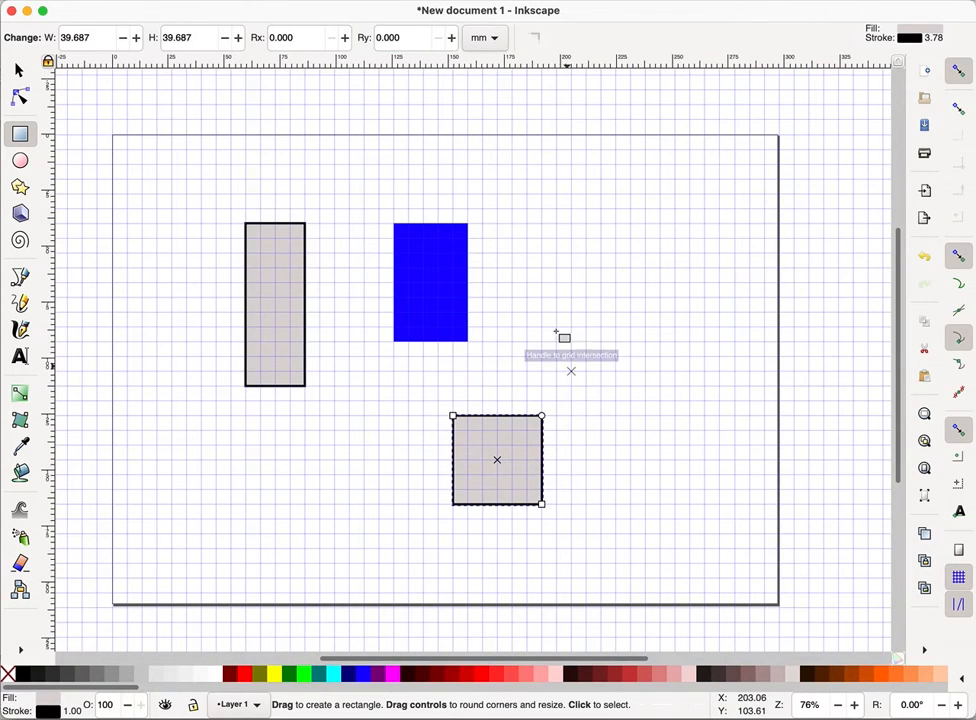
{"action": "mouse_move", "coordinate": [556, 340]}
{"action": "left_mouse_down"}
{"action": "mouse_move", "coordinate": [617, 416]}
{"action": "mouse_move", "coordinate": [616, 431]}
{"action": "left_mouse_up"}
{"action": "left_click_drag", "start_coordinate": [600, 297], "coordinate": [646, 371]}
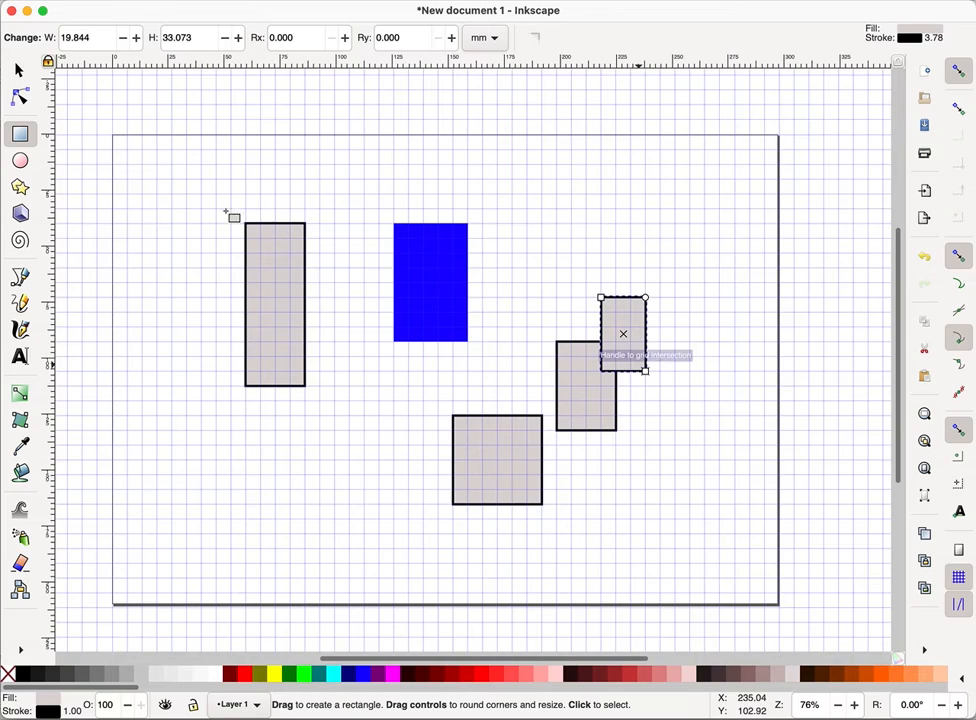
Delete the three grey test rectangles and the blue one, keeping only the original tall grey rectangle.
{"action": "key", "text": "s"}
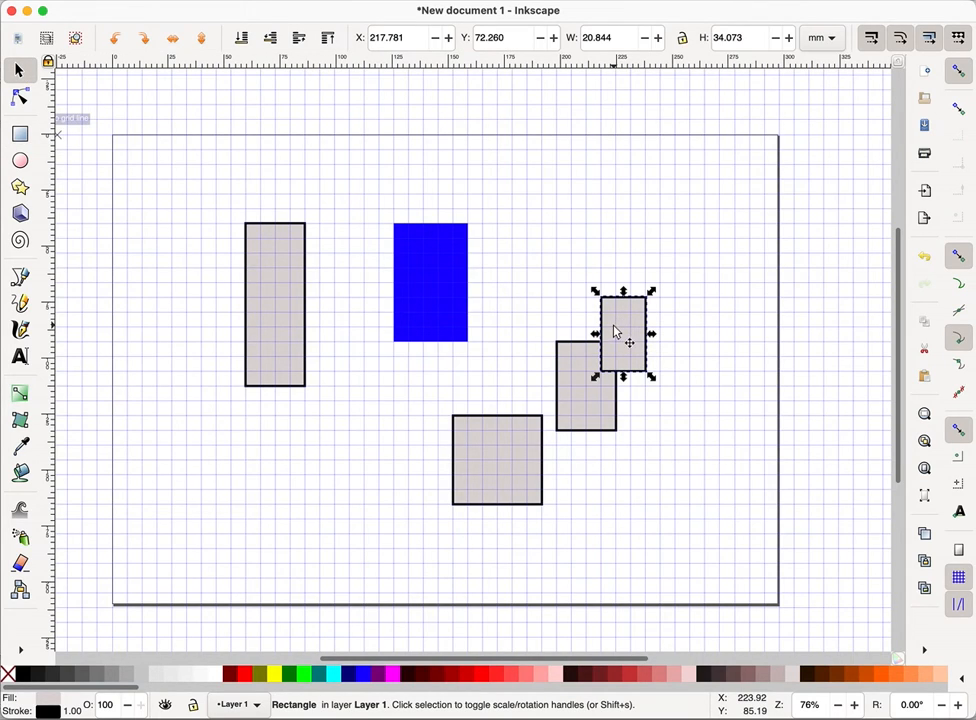
{"action": "left_click", "coordinate": [617, 333]}
{"action": "key", "text": "Delete"}
{"action": "left_click", "coordinate": [593, 364]}
{"action": "key", "text": "Delete"}
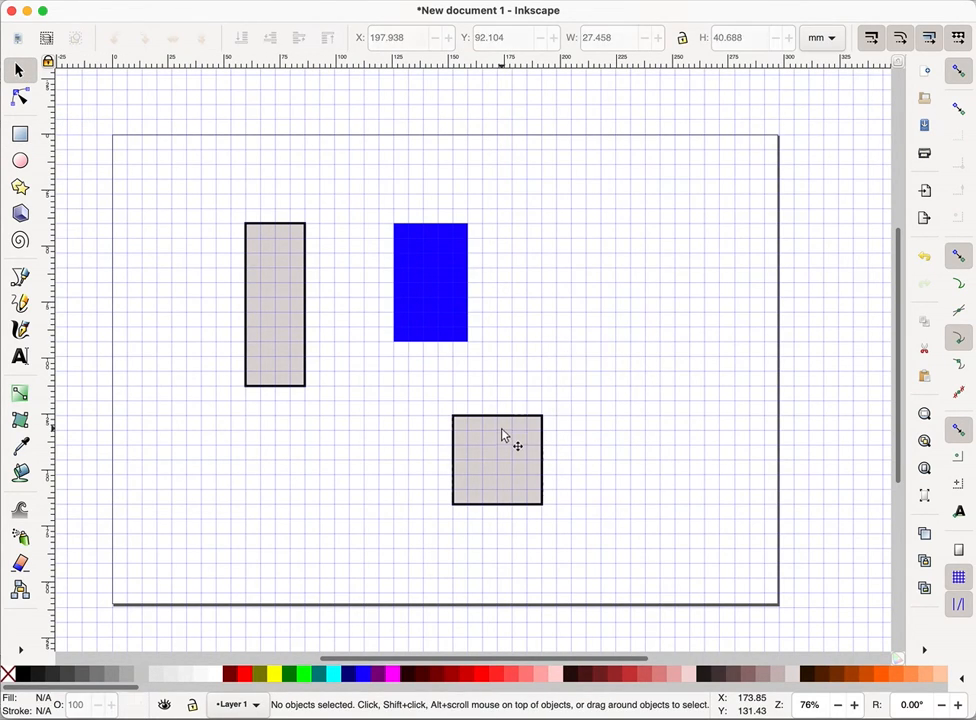
{"action": "left_click", "coordinate": [505, 436]}
{"action": "key", "text": "Delete"}
{"action": "left_click", "coordinate": [449, 272]}
{"action": "key", "text": "Delete"}
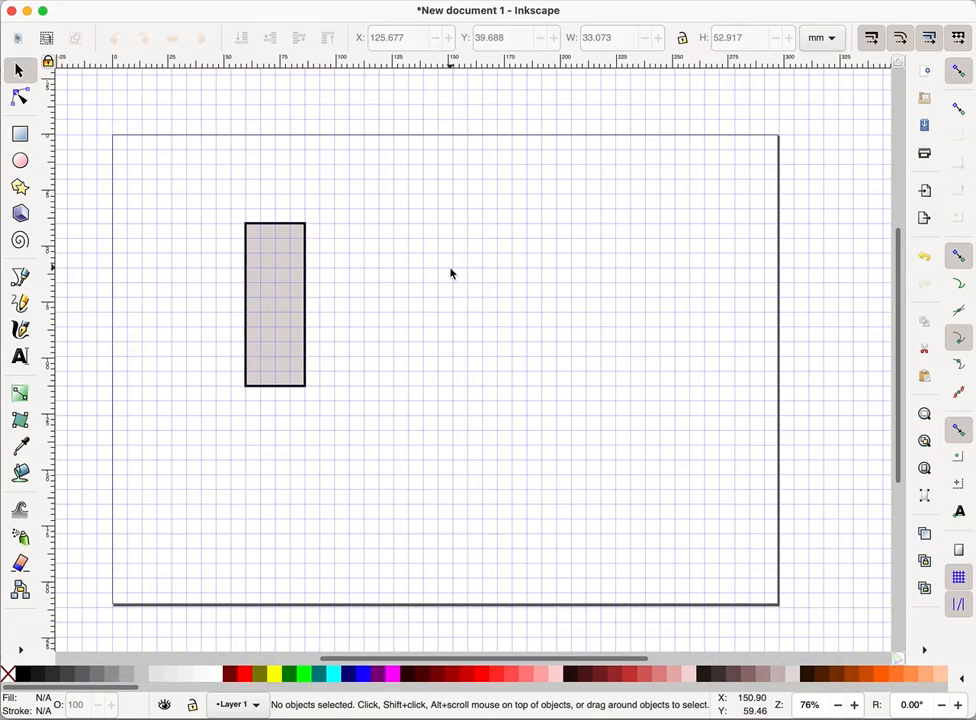
Switch to the helicopter tutorial PDF and examine the stage 1 layout of the three body rectangles.
{"action": "key", "text": "super+Tab"}
{"action": "key", "text": "super+Tab"}
{"action": "key", "text": "super+Tab"}
{"action": "key", "text": "super+Tab"}
{"action": "key", "text": "super+Tab"}
{"action": "key", "text": "super+Tab"}
{"action": "key", "text": "super+Tab"}
{"action": "key", "text": "super+Tab"}
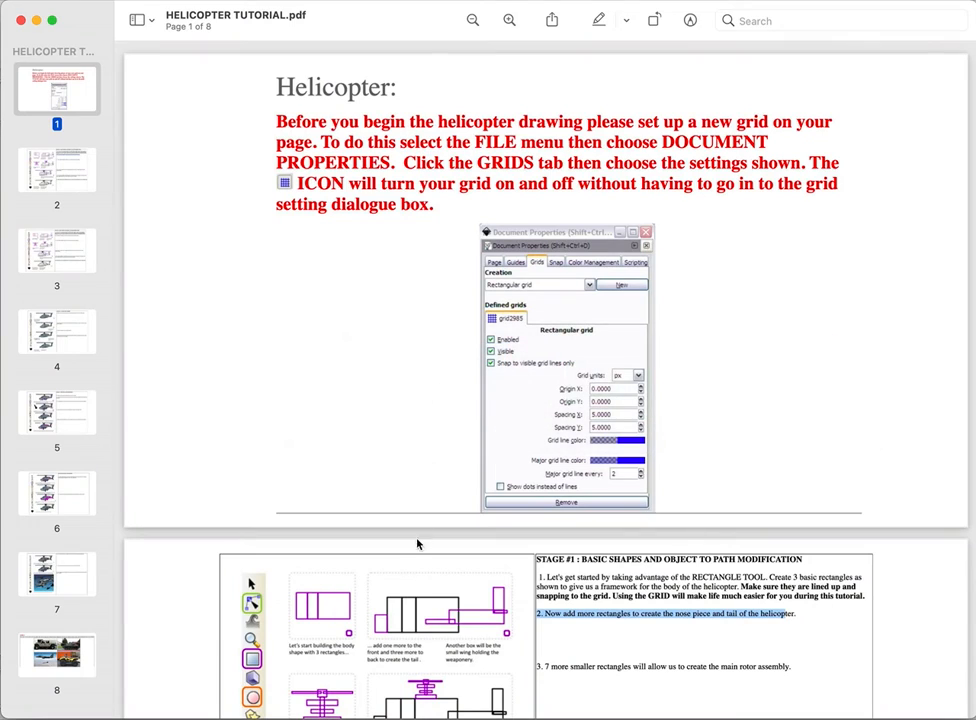
{"action": "scroll", "coordinate": [545, 380], "scroll_direction": "down", "scroll_amount": 3}
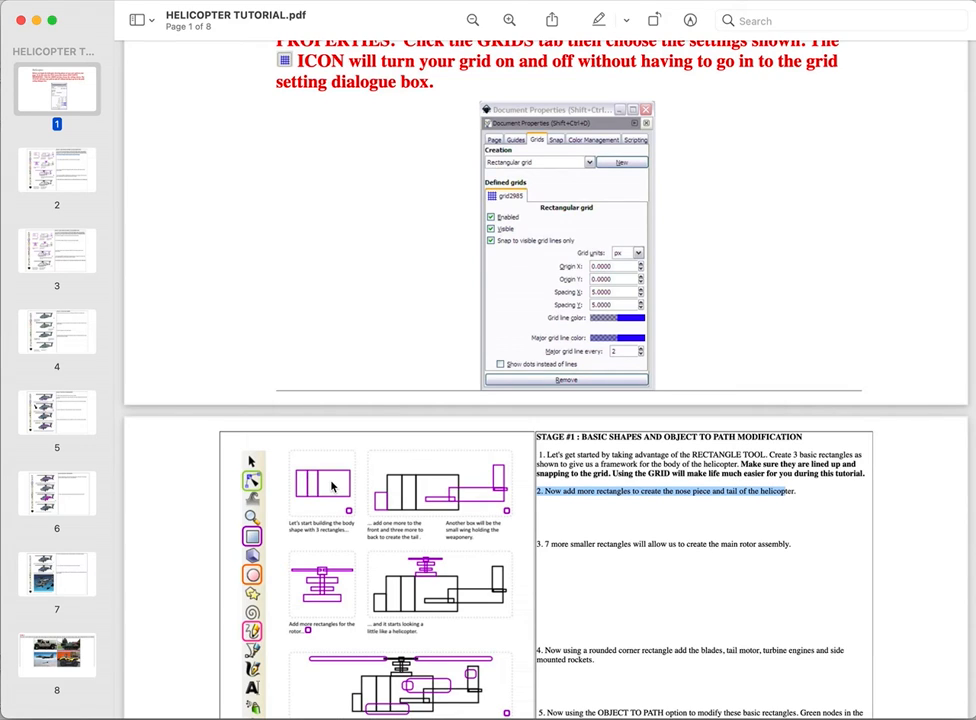
Switch back to Inkscape and extend the body with two adjoining rectangles, about 26 by 73 mm and about 86 by 73 mm.
{"action": "key", "text": "super+Tab"}
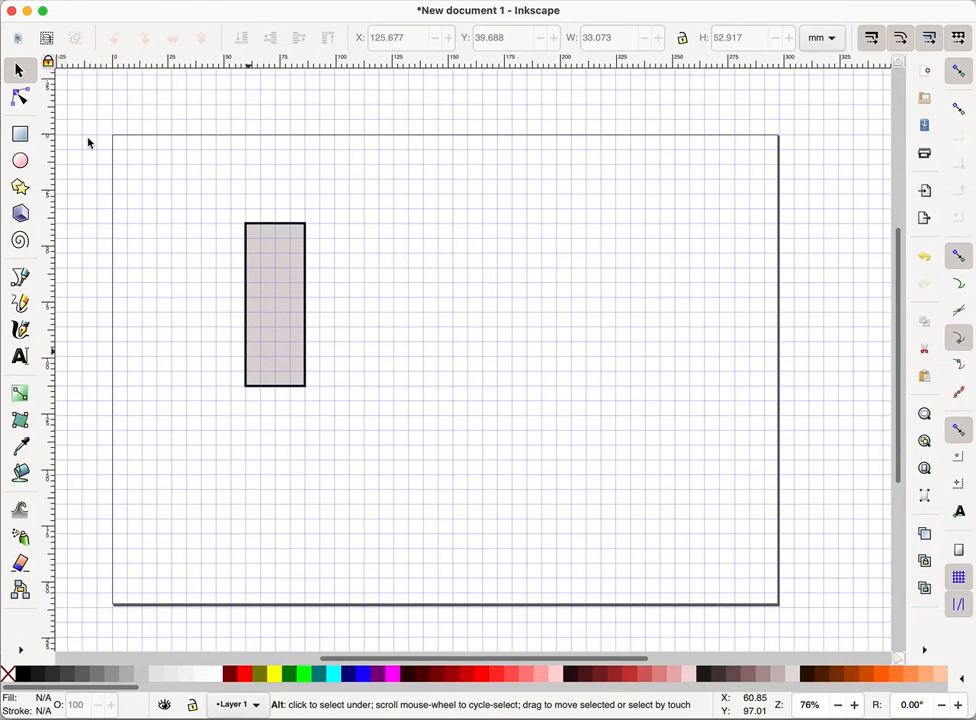
{"action": "left_click", "coordinate": [21, 134]}
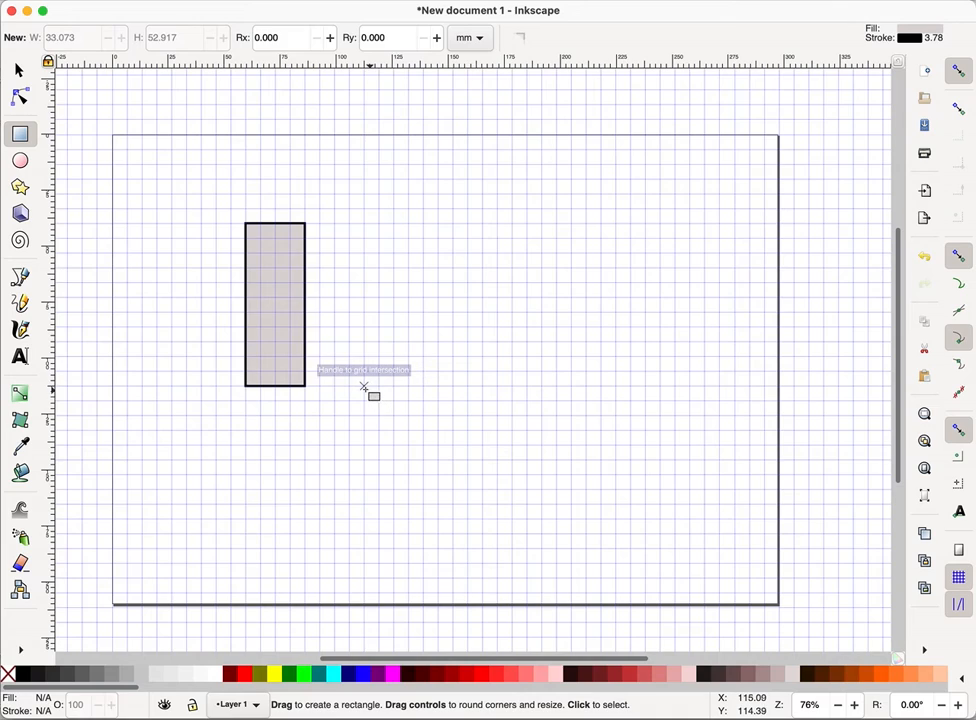
{"action": "mouse_move", "coordinate": [364, 386]}
{"action": "left_mouse_down"}
{"action": "mouse_move", "coordinate": [327, 303]}
{"action": "mouse_move", "coordinate": [316, 227]}
{"action": "mouse_move", "coordinate": [304, 223]}
{"action": "left_mouse_up"}
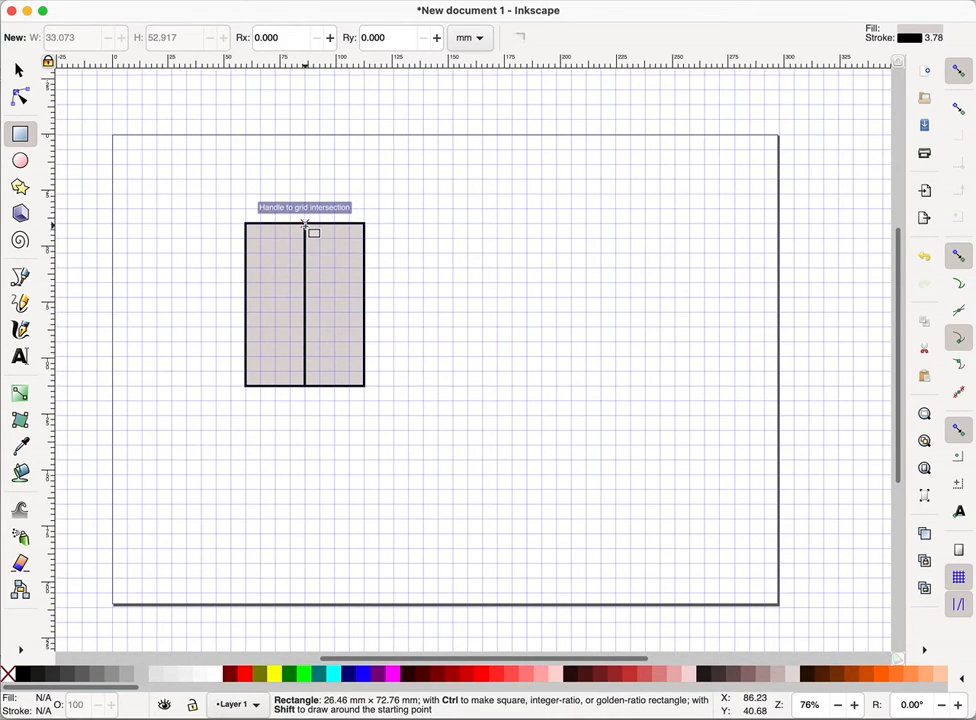
{"action": "left_click_drag", "start_coordinate": [305, 224], "coordinate": [305, 223]}
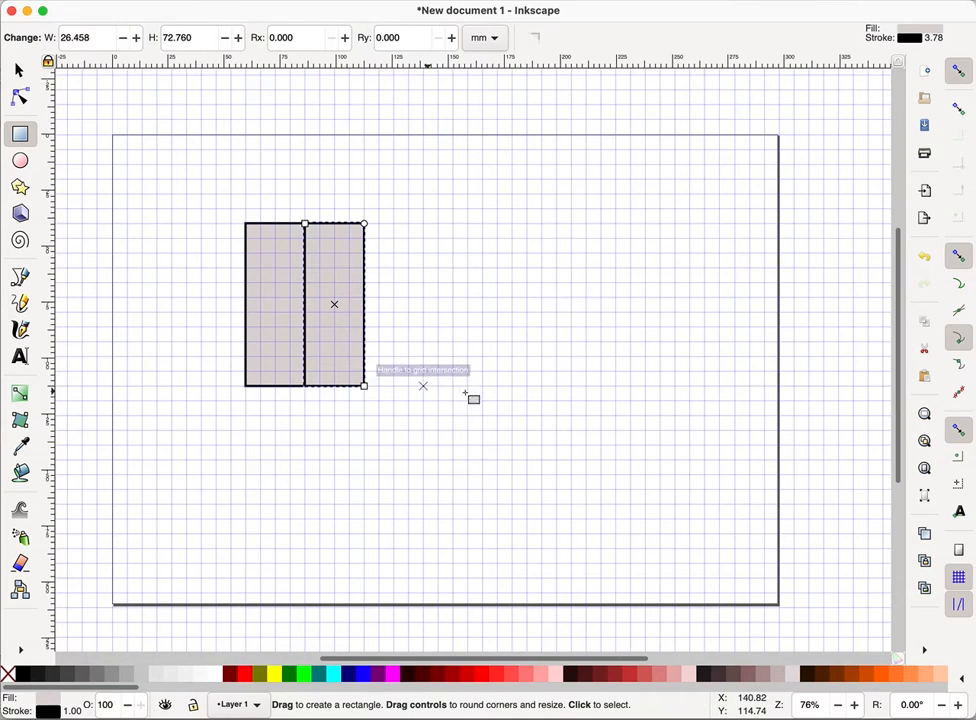
{"action": "left_click_drag", "start_coordinate": [556, 387], "coordinate": [363, 224]}
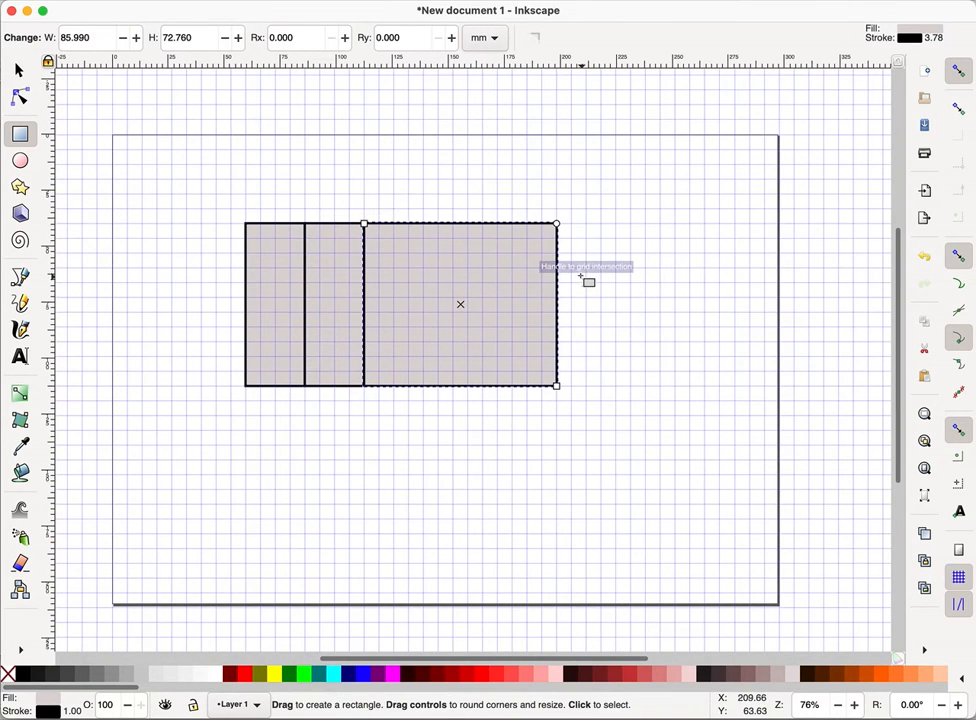
Consult the tutorial PDF, return to Inkscape, and draw a nose rectangle about 20 by 26 mm and a tail boom about 86 by 20 mm.
{"action": "key", "text": "super+Tab"}
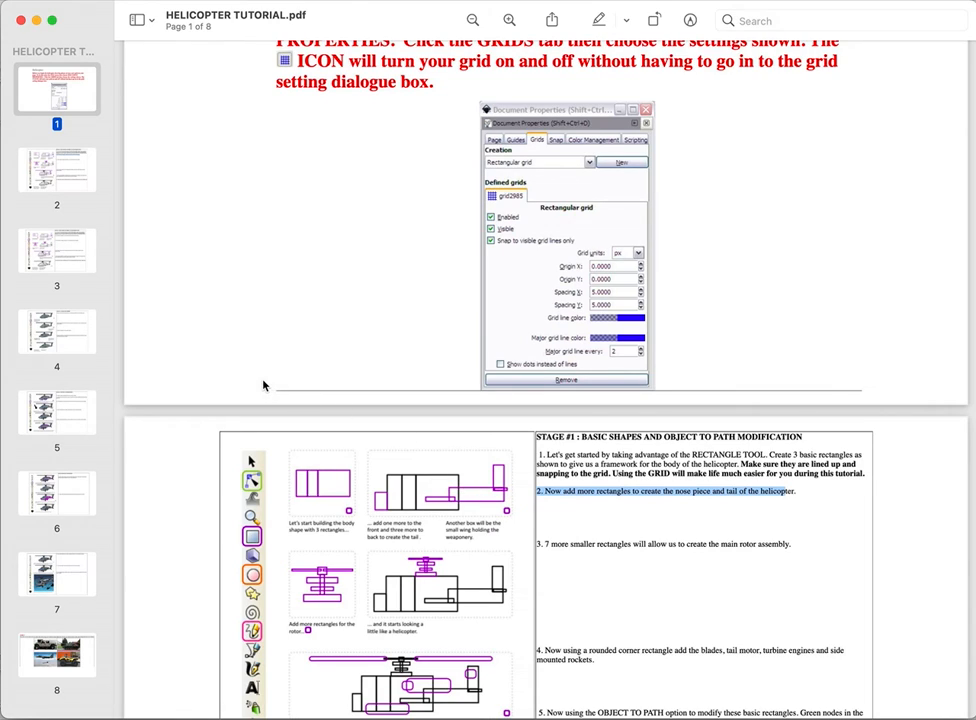
{"action": "key", "text": "super+Tab"}
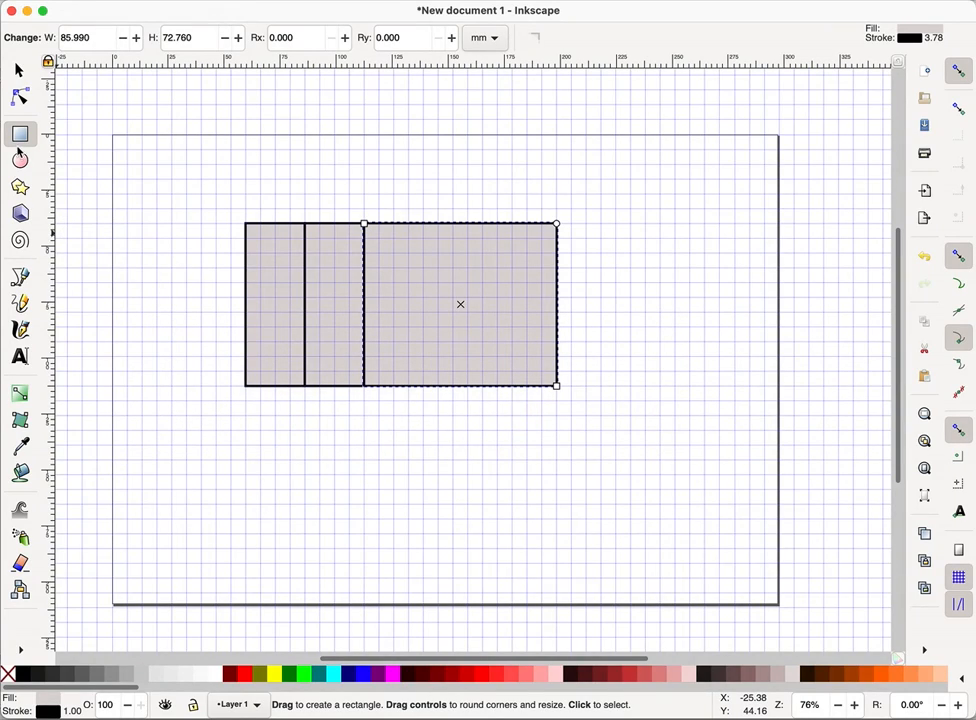
{"action": "left_click_drag", "start_coordinate": [210, 389], "coordinate": [246, 327]}
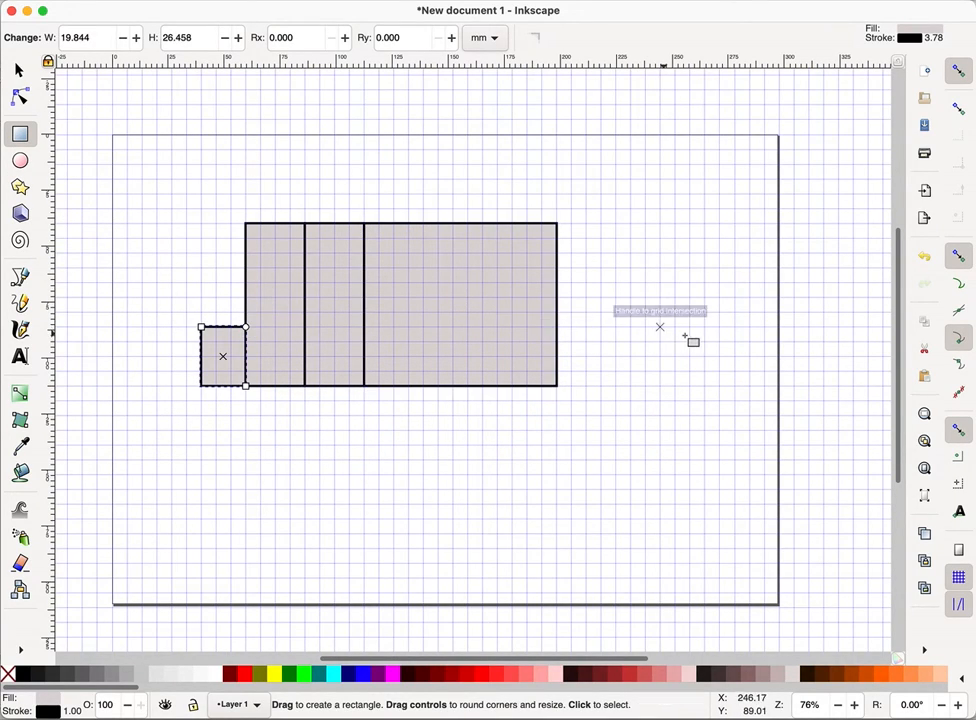
{"action": "left_click_drag", "start_coordinate": [705, 341], "coordinate": [512, 297]}
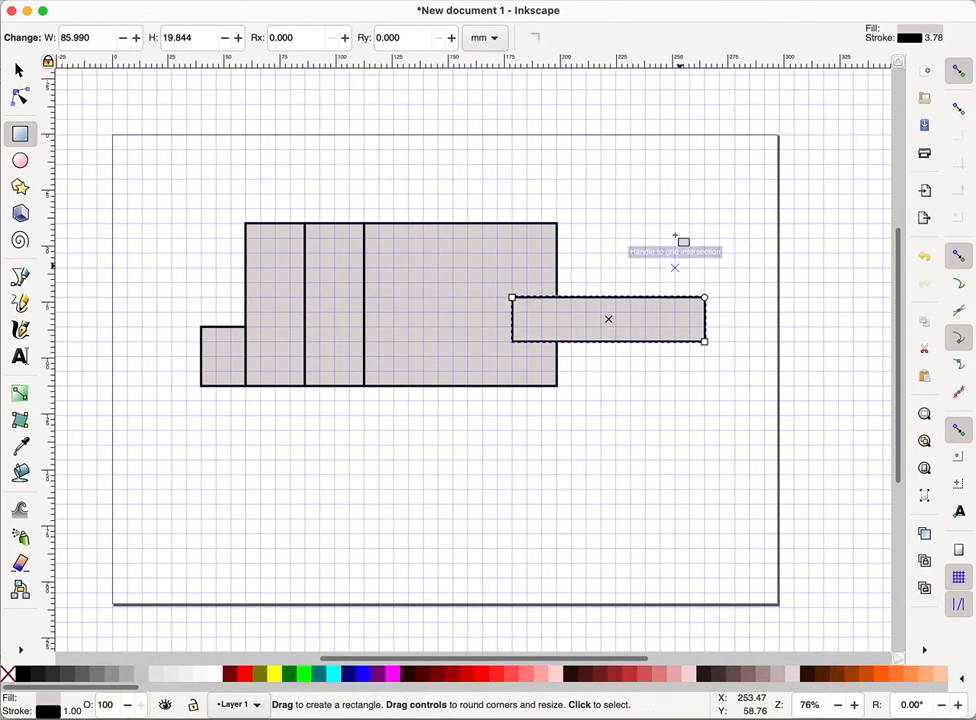
Draw an upright tail fin, a small rectangle behind it and a wing about 46 by 13 mm over the body's rear, leaving nothing selected.
{"action": "left_click_drag", "start_coordinate": [675, 209], "coordinate": [689, 297]}
{"action": "left_click_drag", "start_coordinate": [440, 317], "coordinate": [541, 341]}
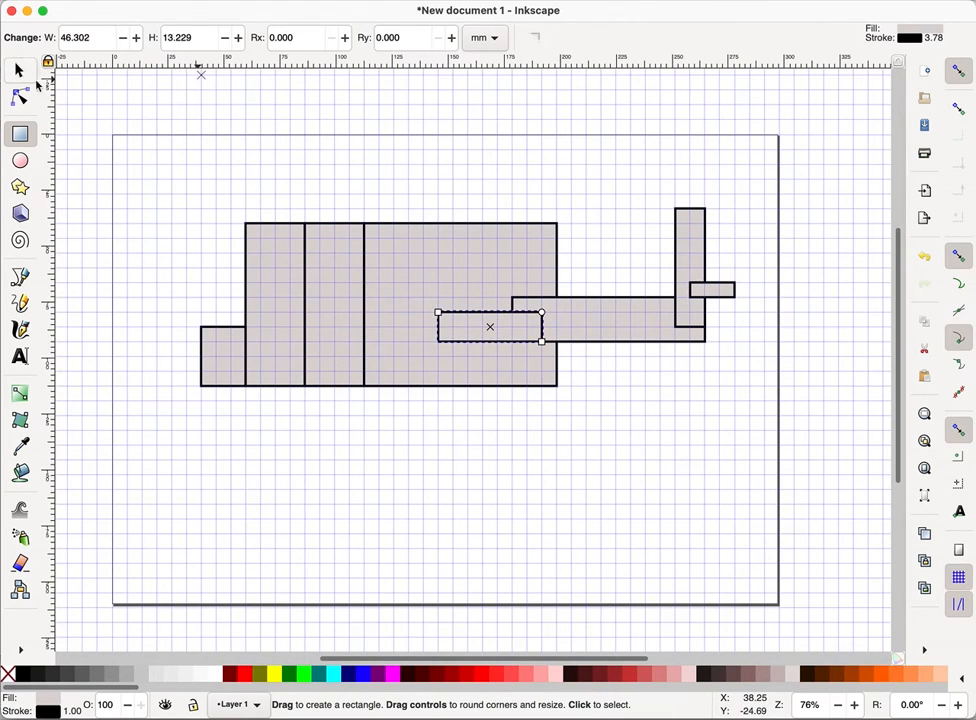
{"action": "left_click", "coordinate": [19, 70]}
{"action": "left_click", "coordinate": [144, 106]}
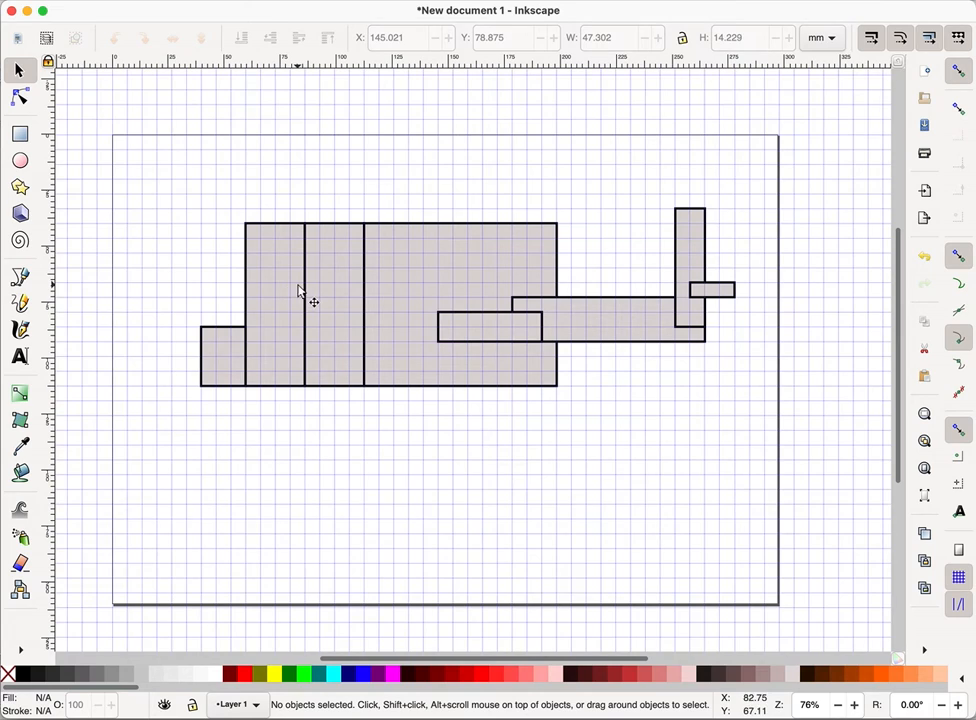
Convert the nose rectangle to a path and move its two front corner nodes inward by one grid step each to taper it.
{"action": "left_click", "coordinate": [224, 343]}
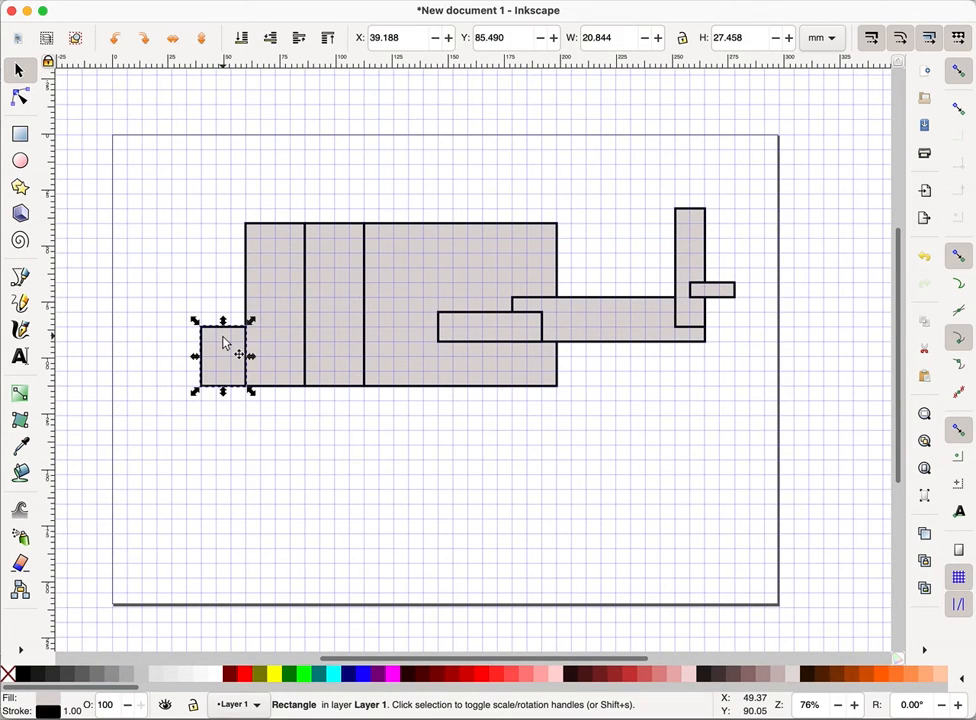
{"action": "left_click", "coordinate": [122, 0]}
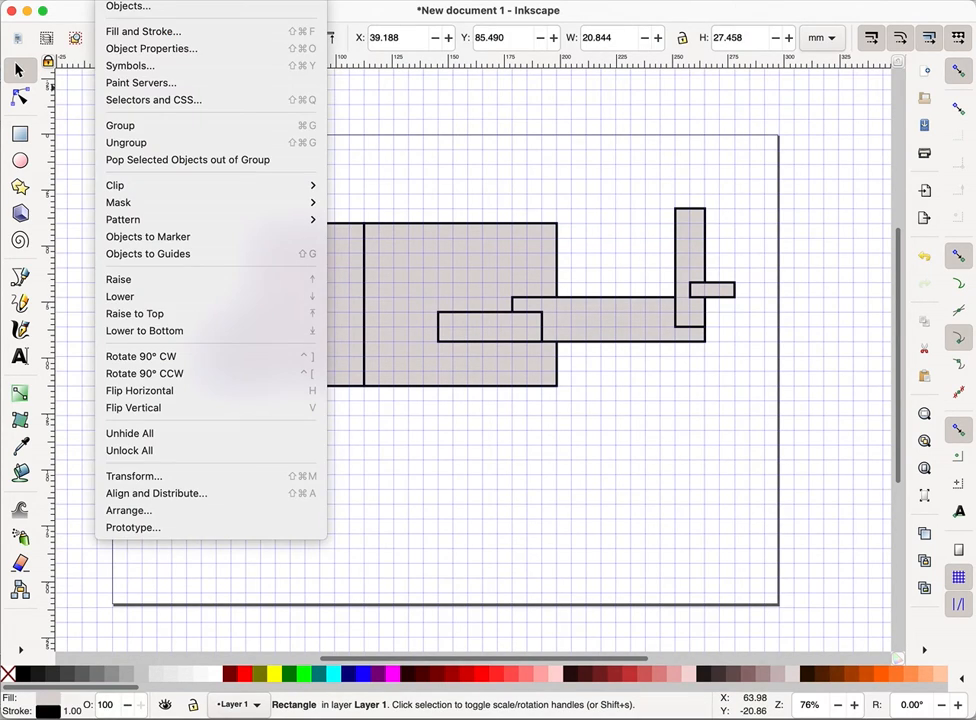
{"action": "left_click", "coordinate": [167, 9]}
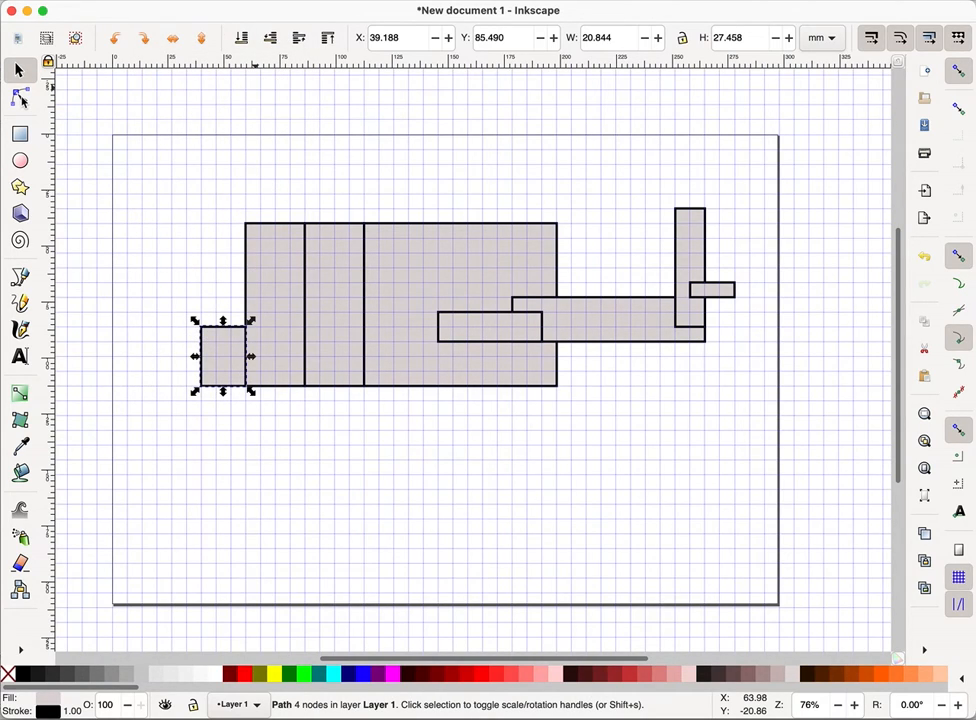
{"action": "left_click", "coordinate": [20, 97]}
{"action": "left_click_drag", "start_coordinate": [202, 328], "coordinate": [203, 376]}
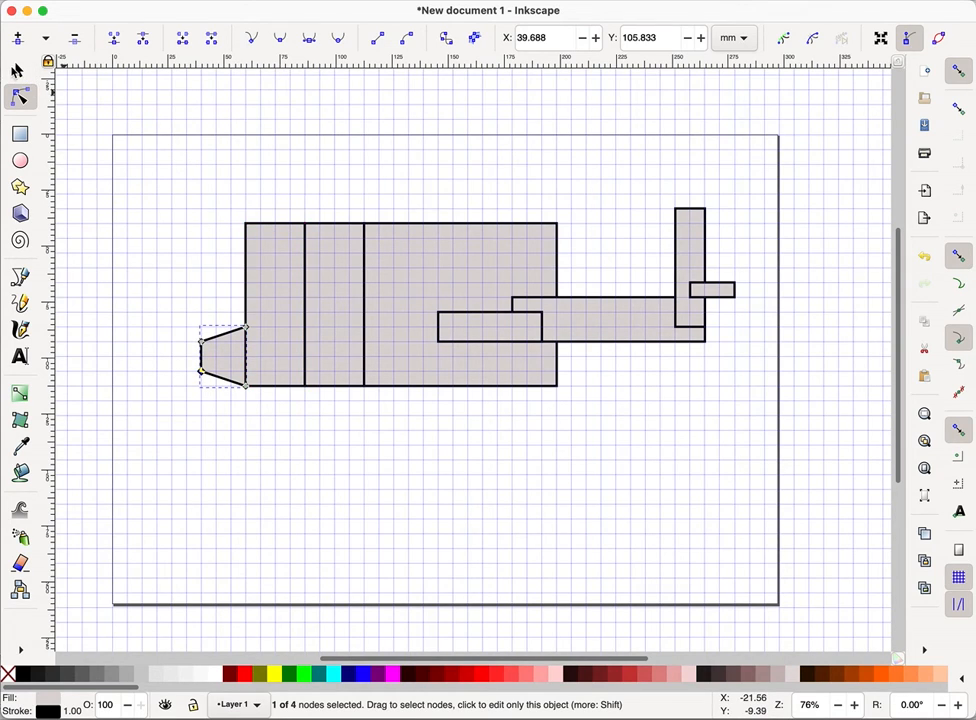
Convert the foremost body rectangle to a path and slope its top, lowering the front node to the nose's top and the rear node two grid steps.
{"action": "left_click", "coordinate": [16, 66]}
{"action": "left_click", "coordinate": [262, 230]}
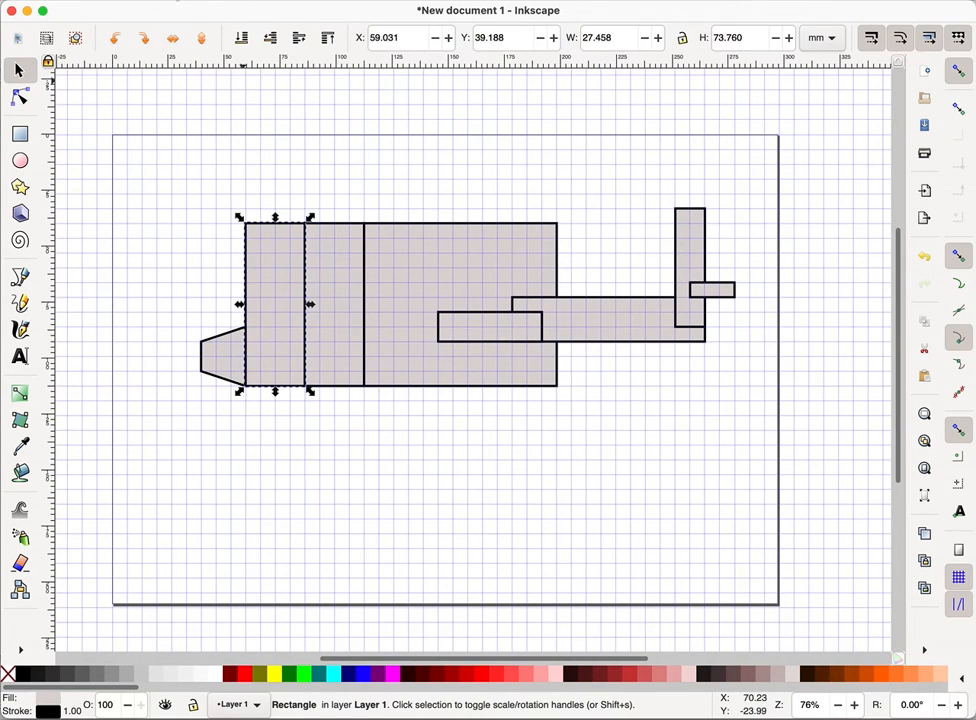
{"action": "left_click", "coordinate": [166, 2]}
{"action": "left_click", "coordinate": [166, 8]}
{"action": "left_click", "coordinate": [19, 97]}
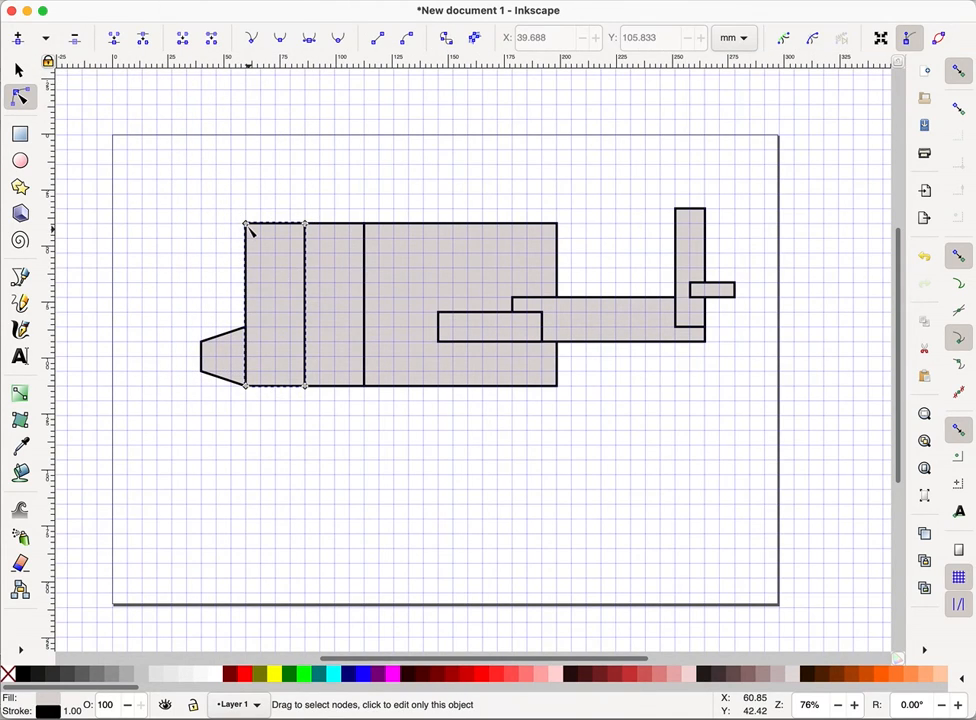
{"action": "left_click_drag", "start_coordinate": [248, 240], "coordinate": [247, 330]}
{"action": "left_click_drag", "start_coordinate": [304, 223], "coordinate": [320, 244]}
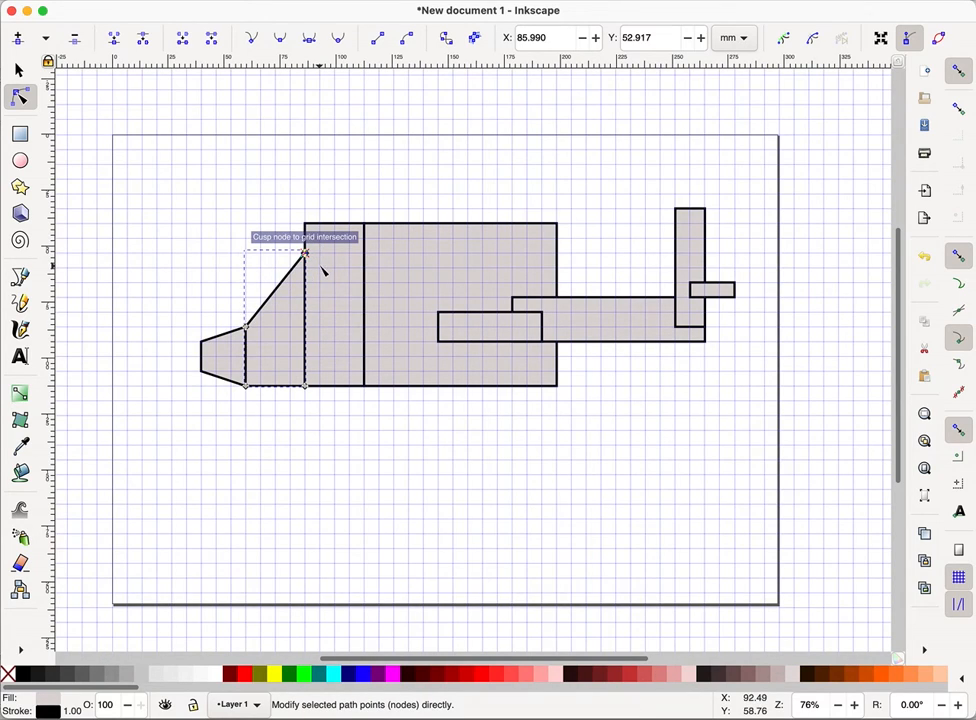
Convert the narrow middle body rectangle to a path and lower its upper front node two grid steps to meet the sloped section ahead.
{"action": "key", "text": "s"}
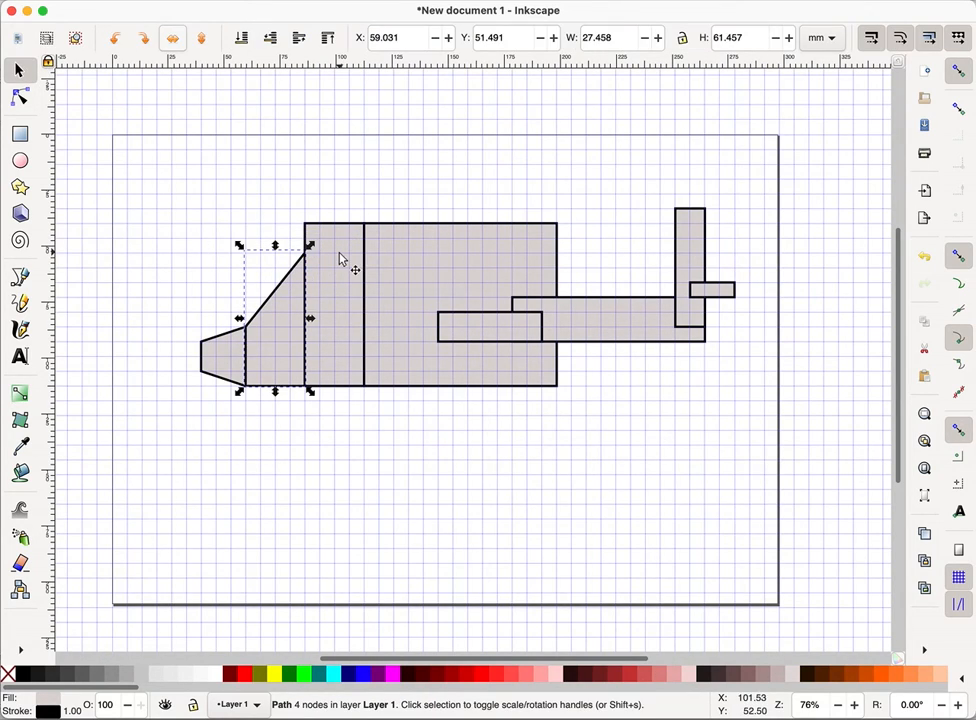
{"action": "left_click", "coordinate": [342, 258]}
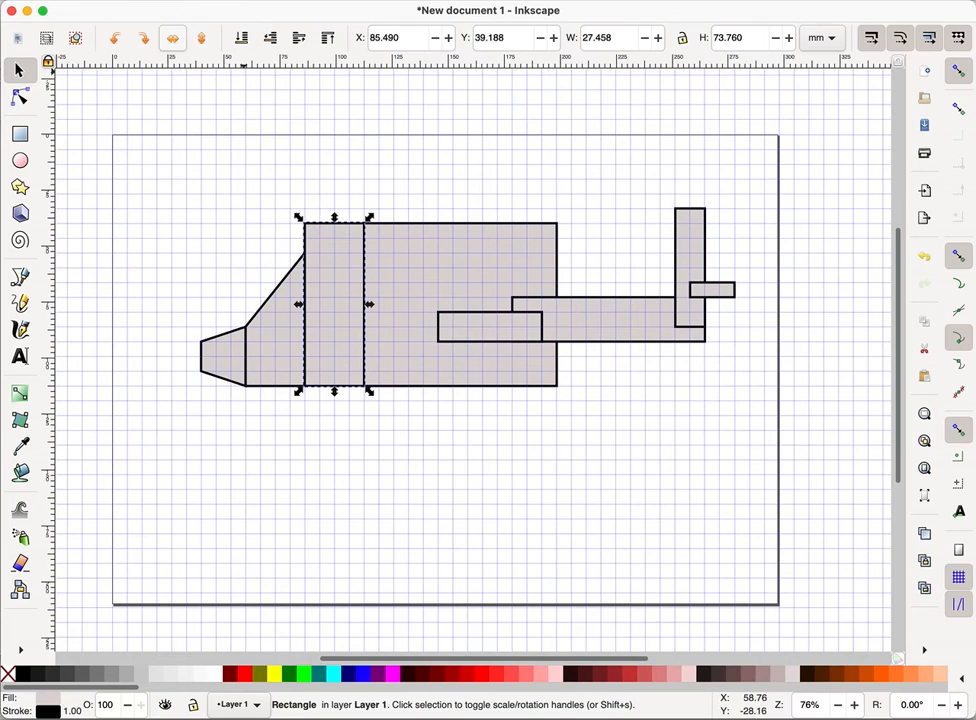
{"action": "left_click", "coordinate": [168, 0]}
{"action": "left_click", "coordinate": [172, 7]}
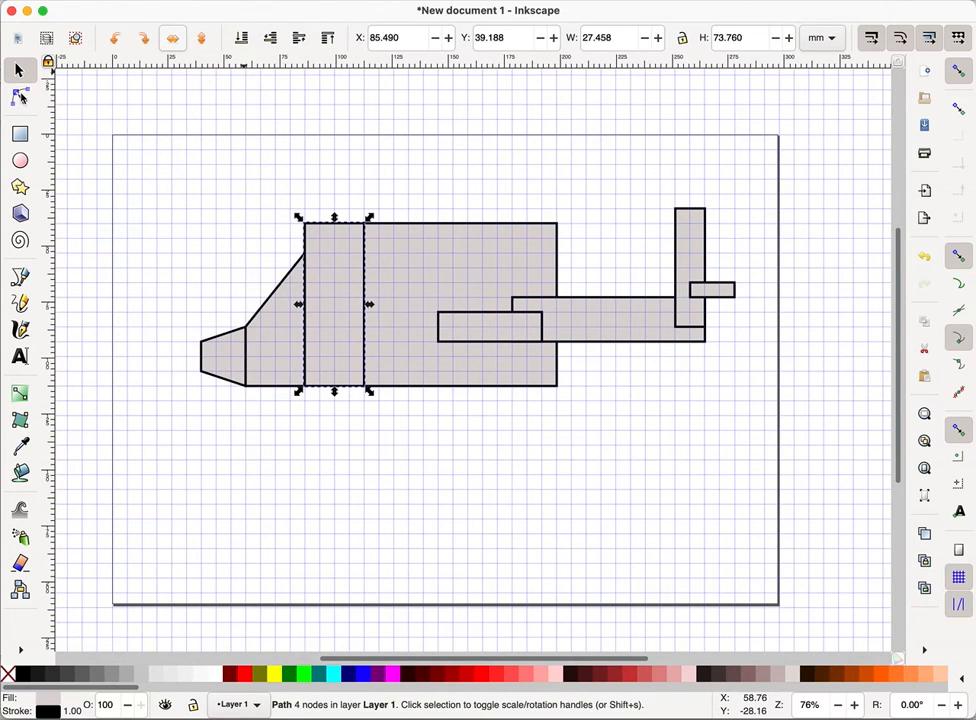
{"action": "left_click", "coordinate": [20, 96]}
{"action": "left_click_drag", "start_coordinate": [305, 225], "coordinate": [308, 256]}
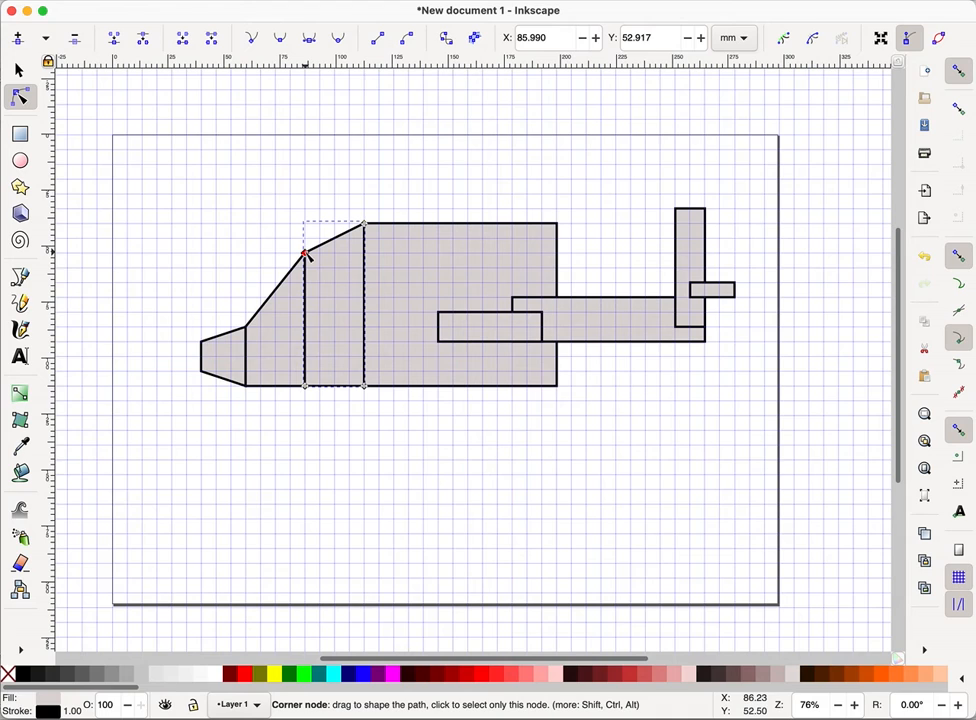
Consult the Stage 1 object-to-path illustration in the helicopter tutorial PDF for the nodes to move or add, and return to Inkscape.
{"action": "key", "text": "super+Tab"}
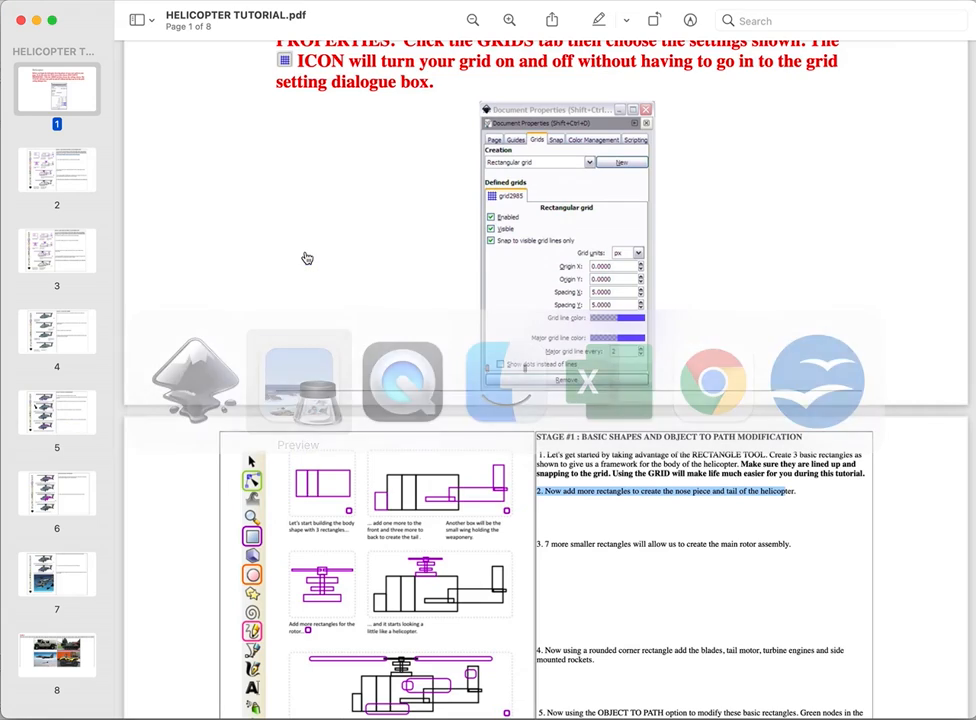
{"action": "scroll", "coordinate": [468, 399], "scroll_direction": "down", "scroll_amount": 5}
{"action": "scroll", "coordinate": [468, 399], "scroll_direction": "down", "scroll_amount": 3}
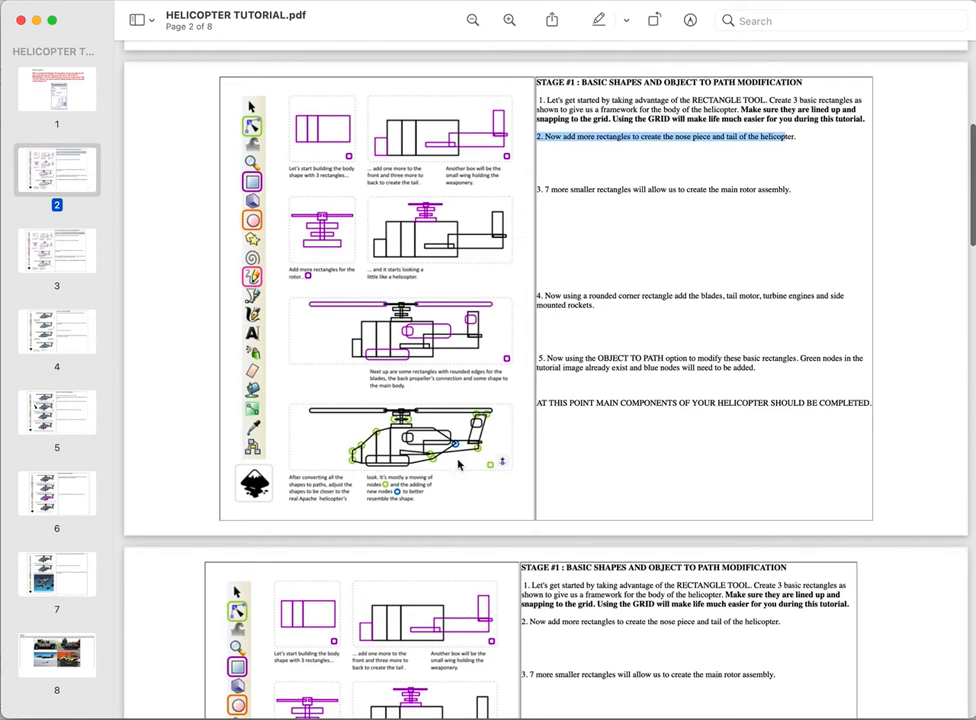
{"action": "scroll", "coordinate": [449, 476], "scroll_direction": "down", "scroll_amount": 5}
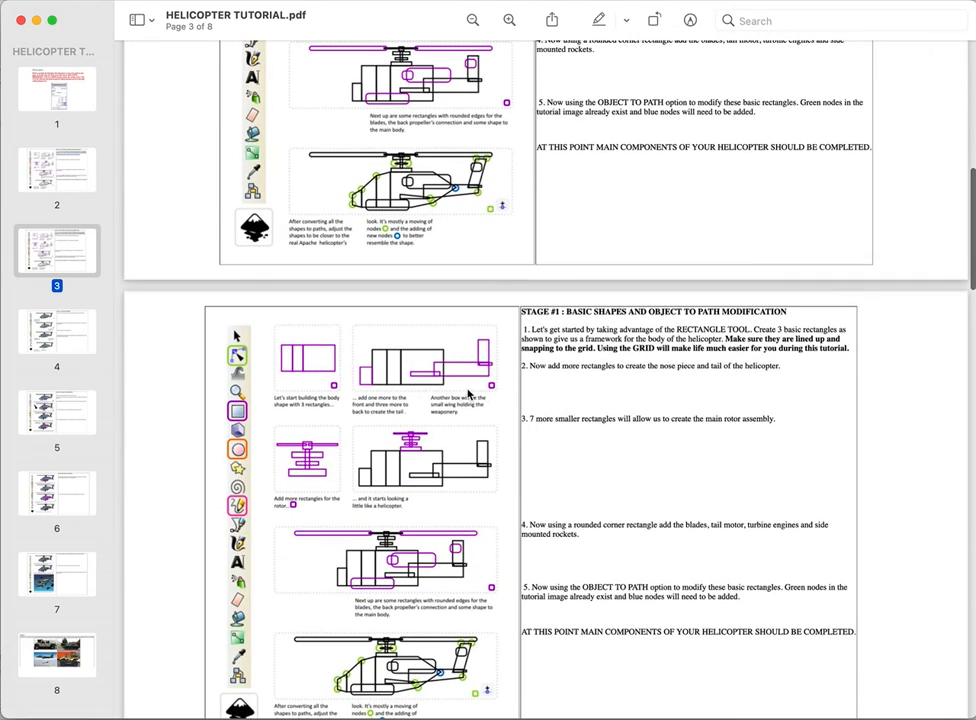
{"action": "scroll", "coordinate": [423, 636], "scroll_direction": "down", "scroll_amount": 2}
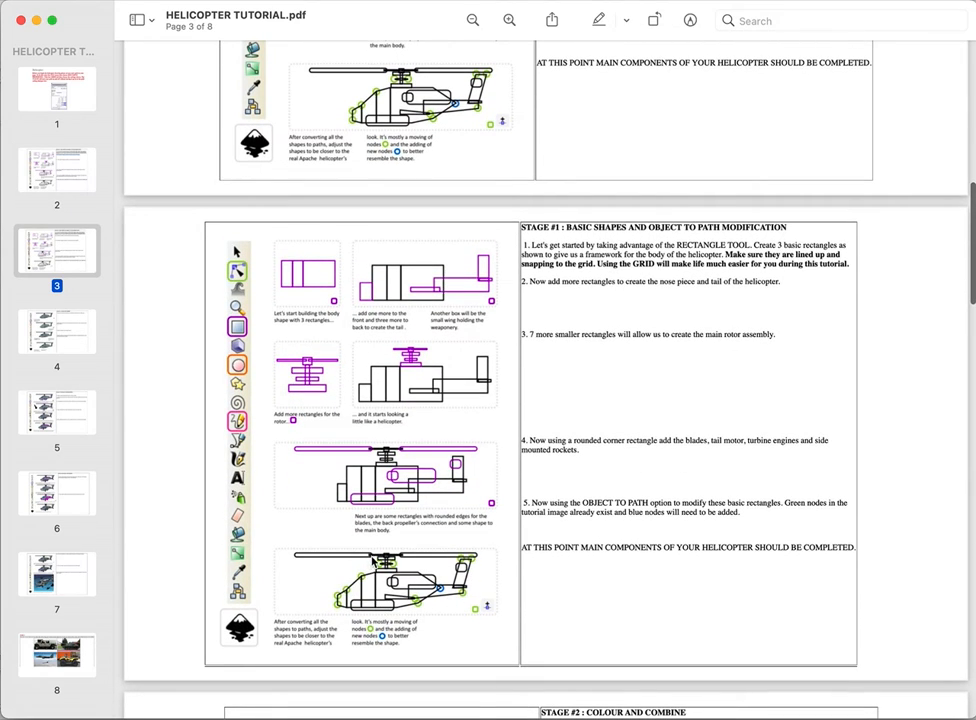
{"action": "scroll", "coordinate": [374, 562], "scroll_direction": "up", "scroll_amount": 2}
{"action": "key", "text": "super+Tab"}
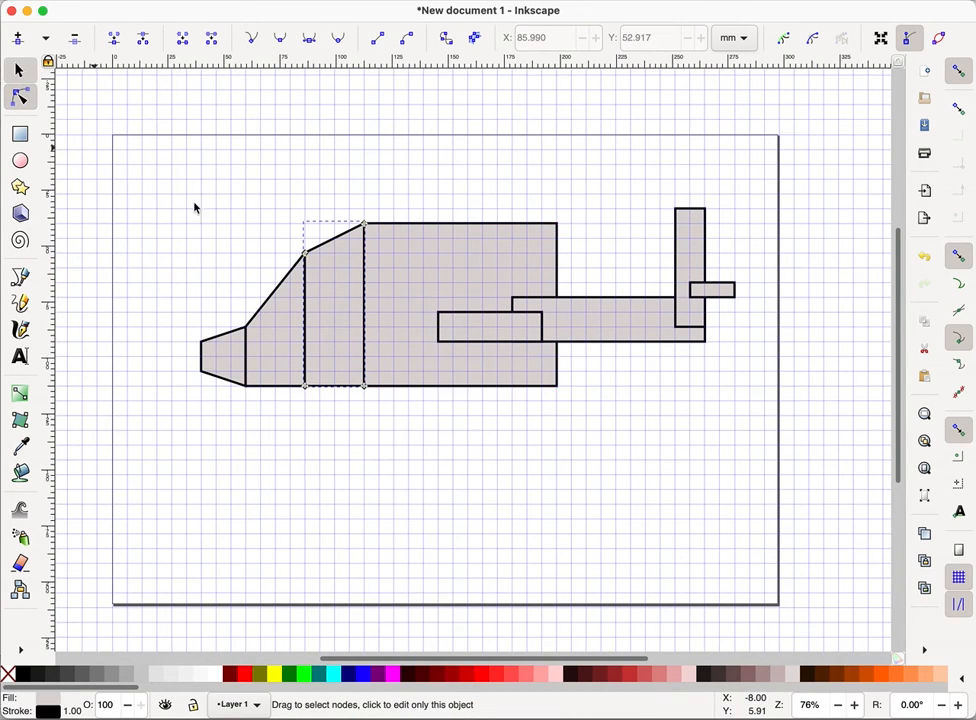
Convert the large body rectangle to a path, adding a rear-edge node level with the wing's top and moving the lower rear node three grid steps forward.
{"action": "key", "text": "s"}
{"action": "left_click", "coordinate": [408, 335]}
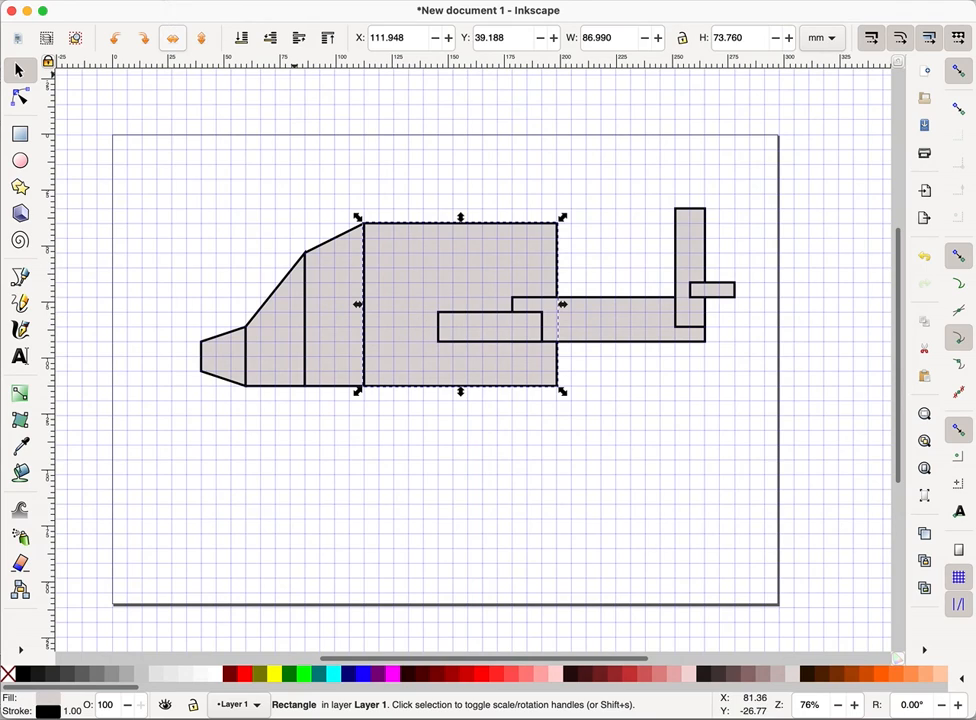
{"action": "left_click", "coordinate": [172, 0]}
{"action": "left_click", "coordinate": [172, 6]}
{"action": "key", "text": "n"}
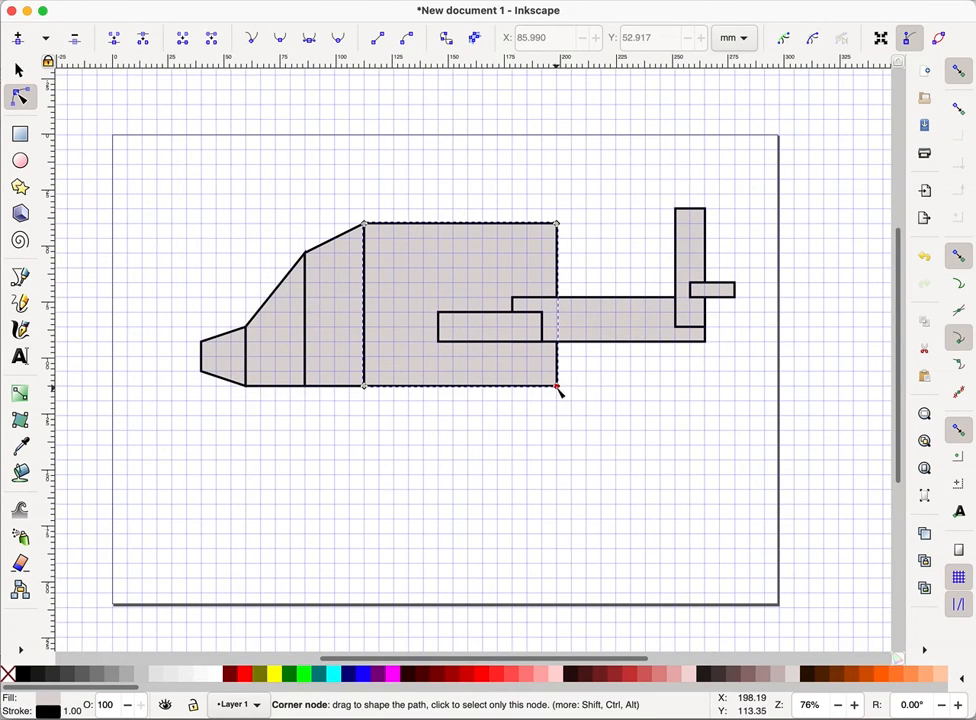
{"action": "left_click", "coordinate": [558, 314]}
{"action": "double_click", "coordinate": [557, 313]}
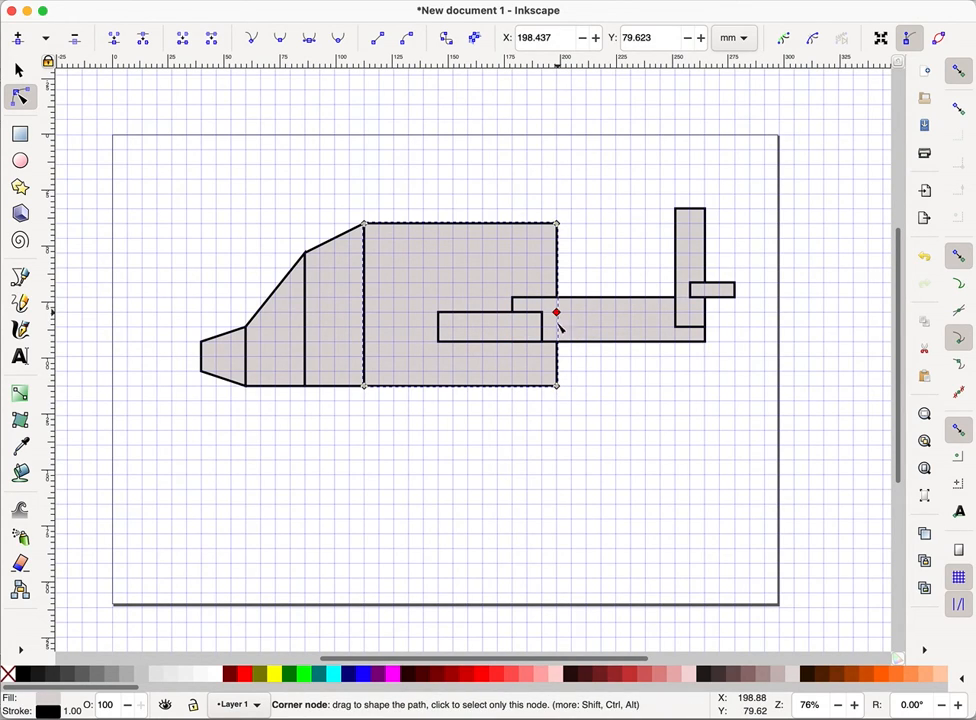
{"action": "left_click_drag", "start_coordinate": [552, 385], "coordinate": [513, 385]}
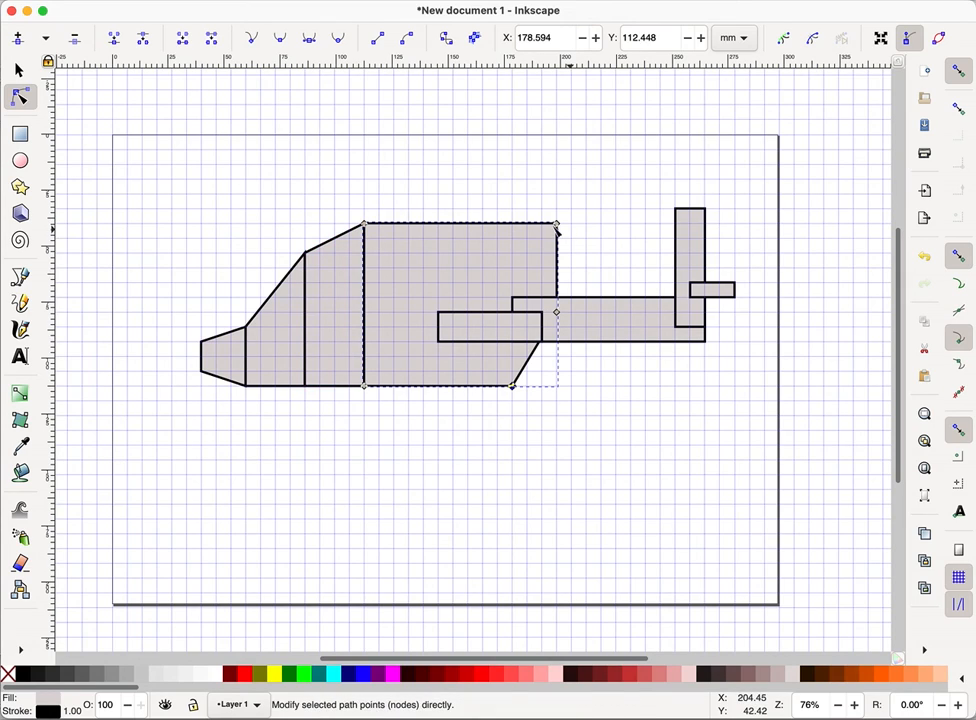
{"action": "left_click", "coordinate": [958, 72]}
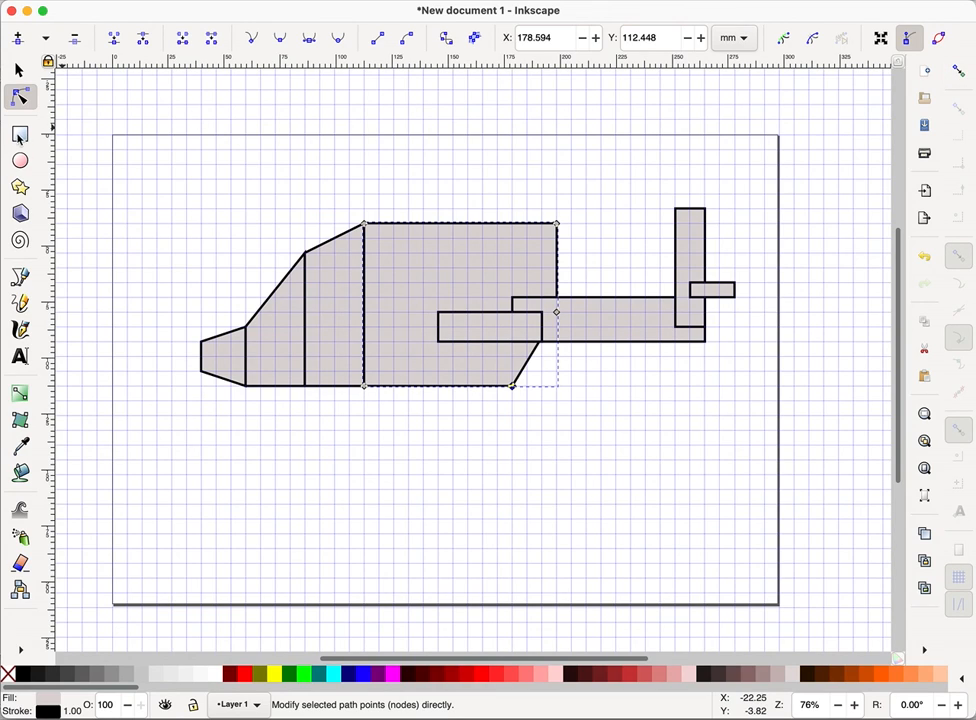
{"action": "left_click", "coordinate": [20, 277]}
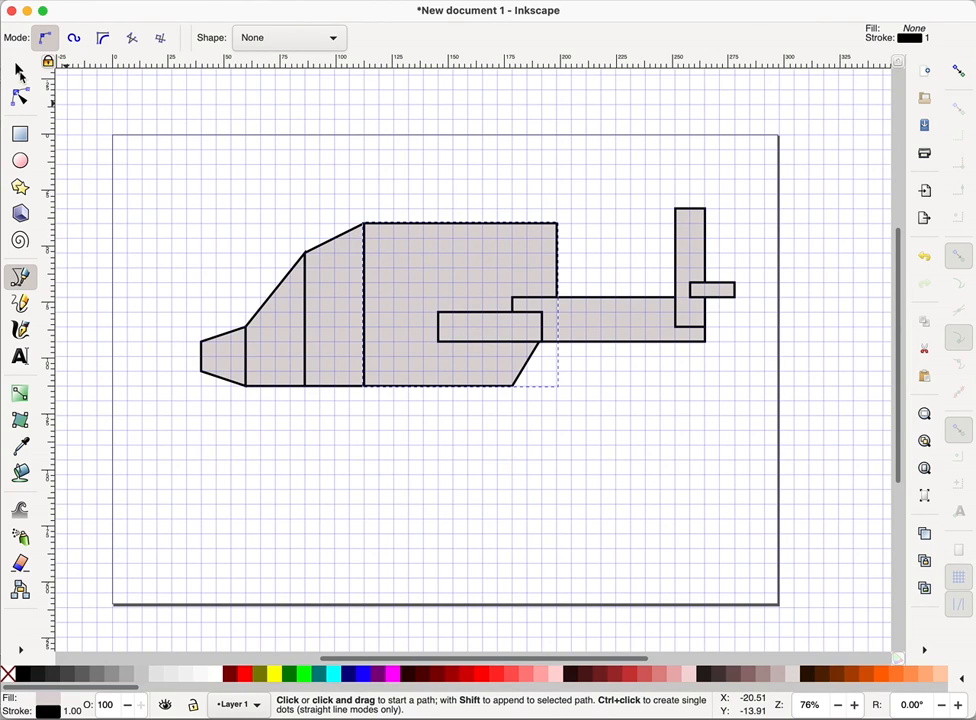
{"action": "key", "text": "s"}
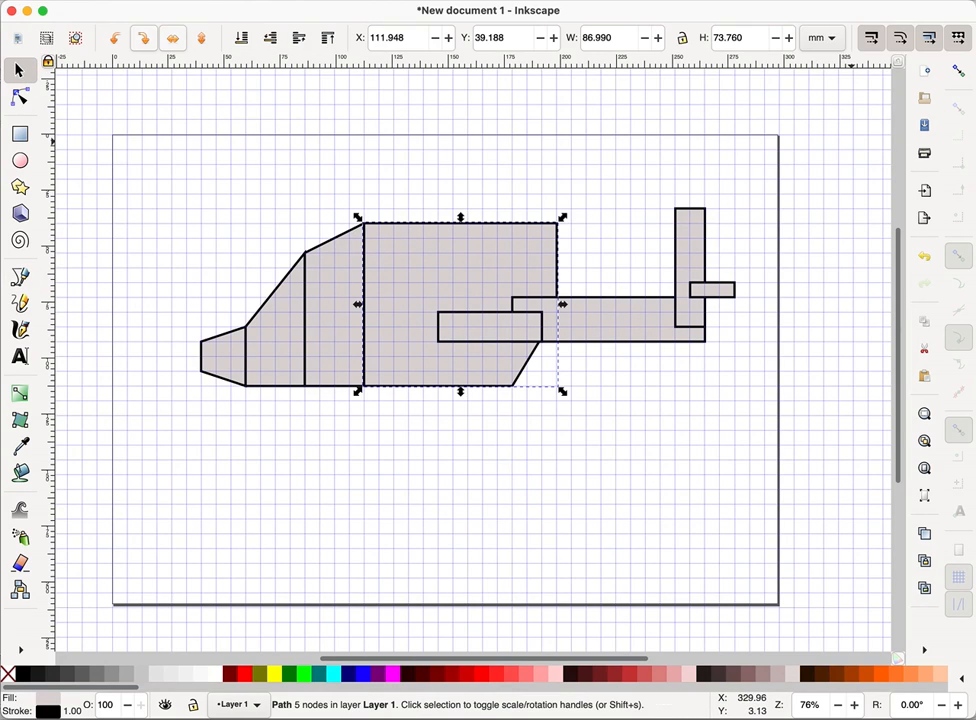
{"action": "left_click", "coordinate": [958, 72]}
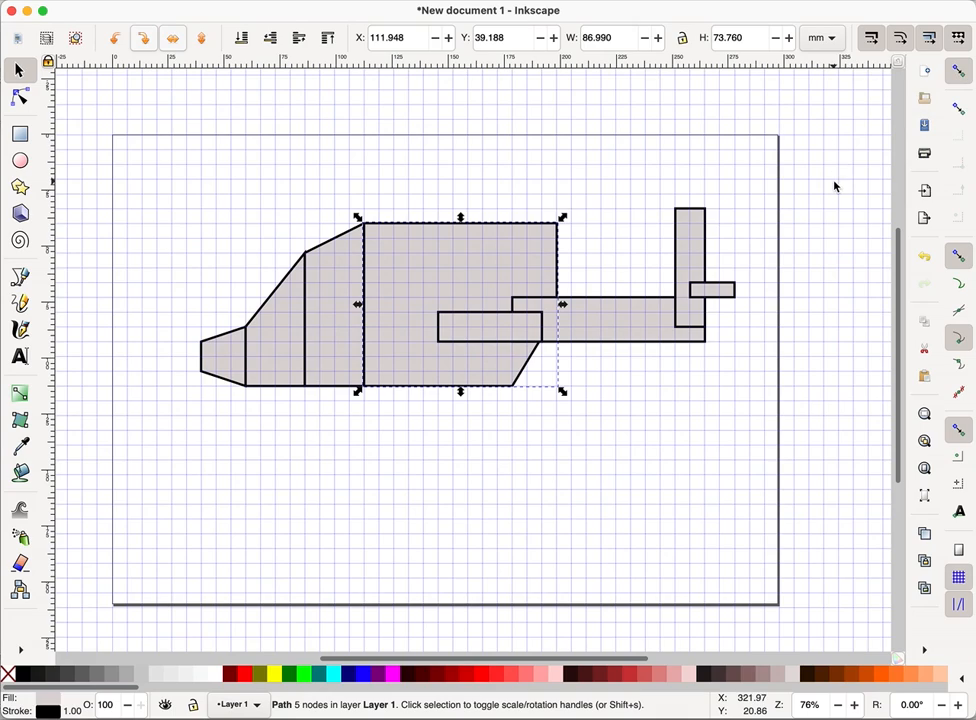